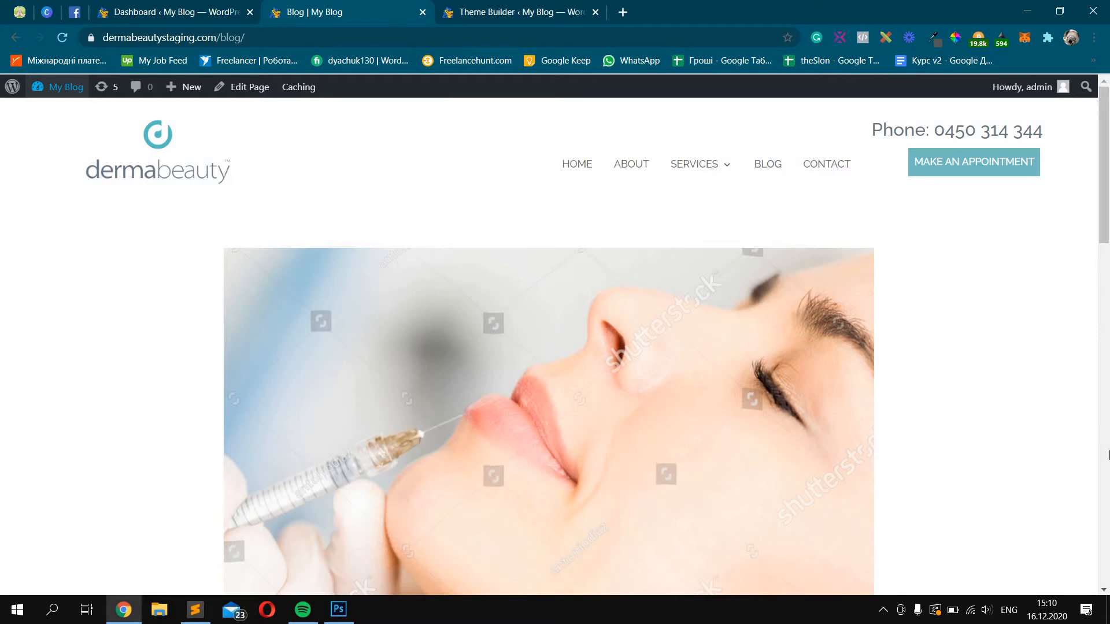
- Create a new Theme Builder template assigned to Blog under Posts
scroll(1108, 218, down, 8)
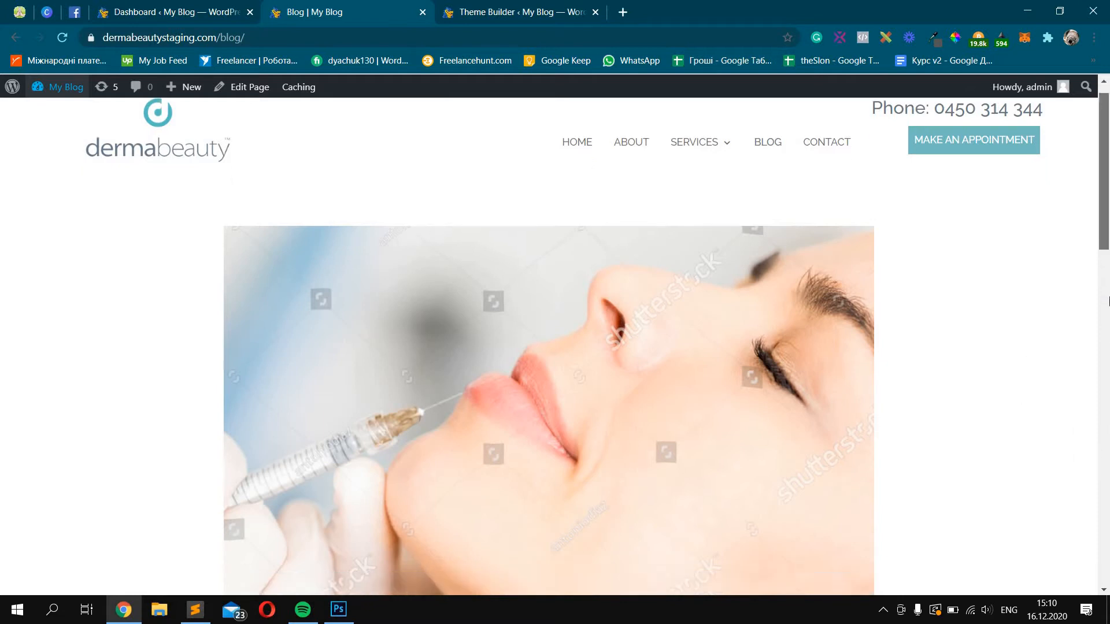
scroll(1108, 473, down, 8)
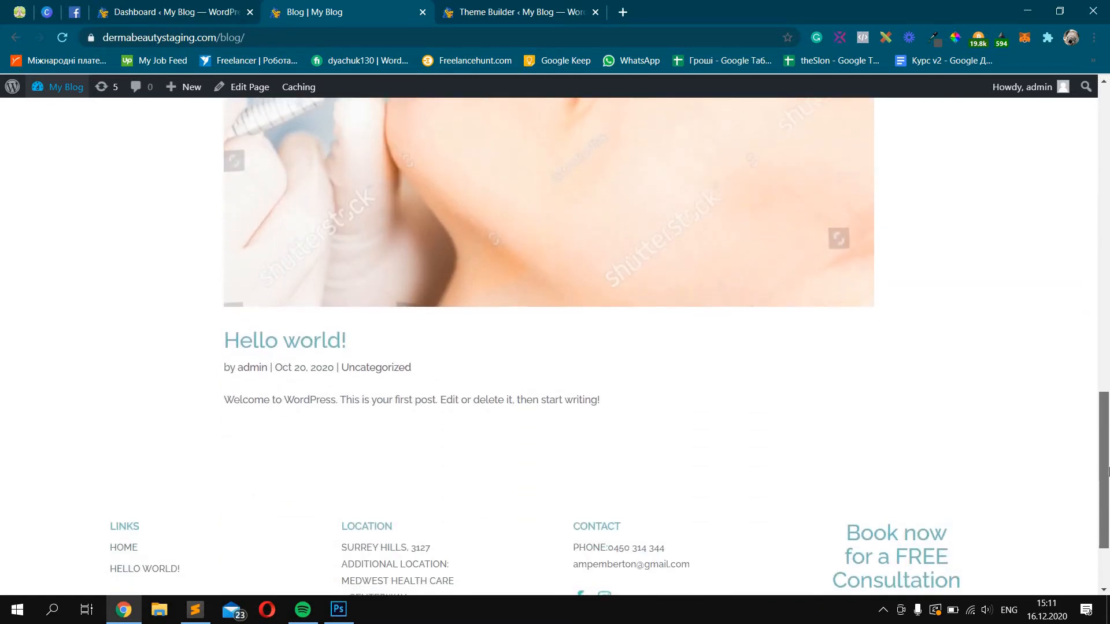
scroll(1109, 514, up, 10)
scroll(1108, 203, up, 5)
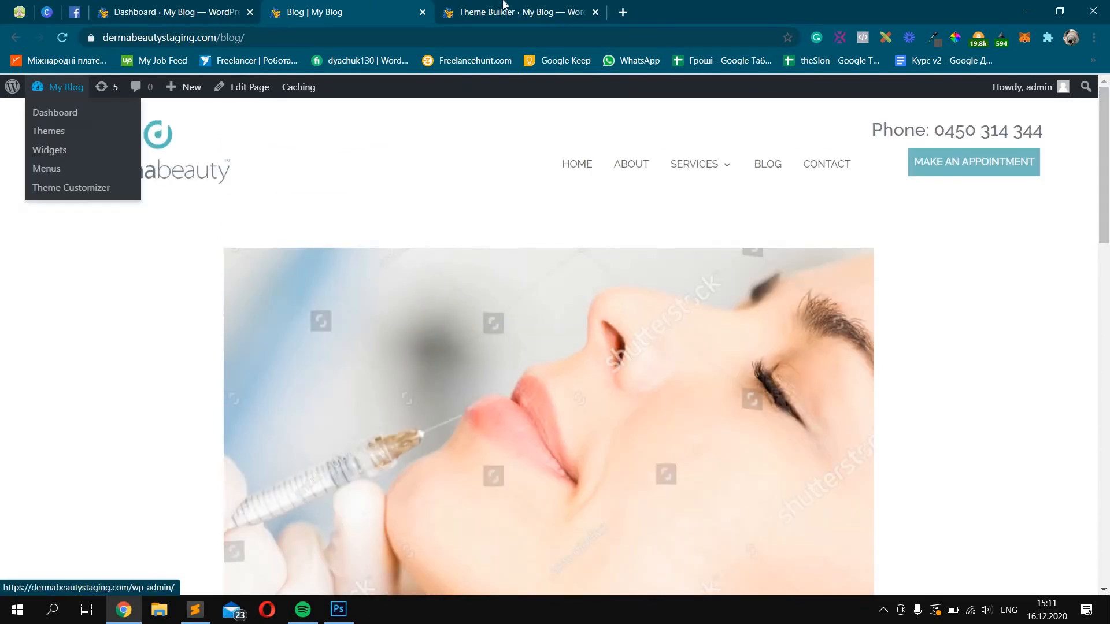
key(ctrl+Tab)
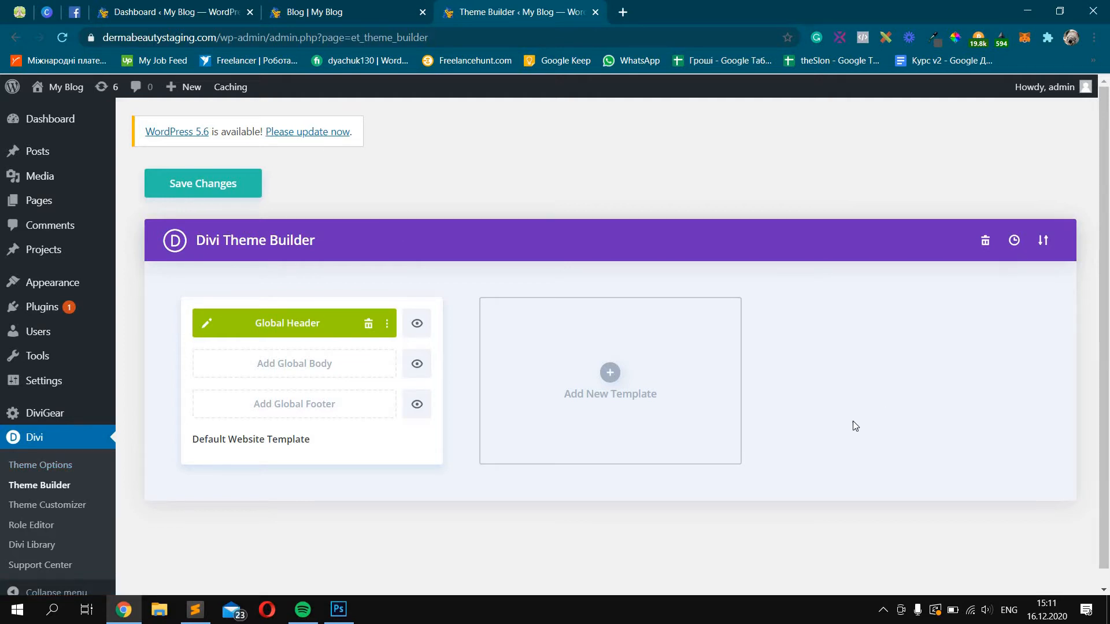
click(609, 374)
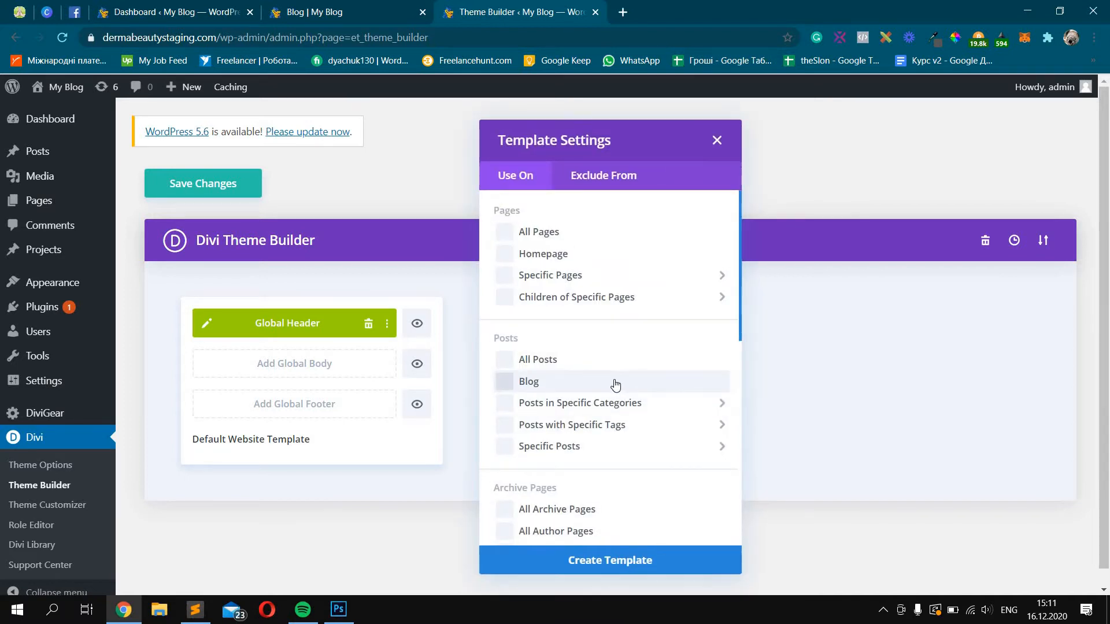
click(506, 384)
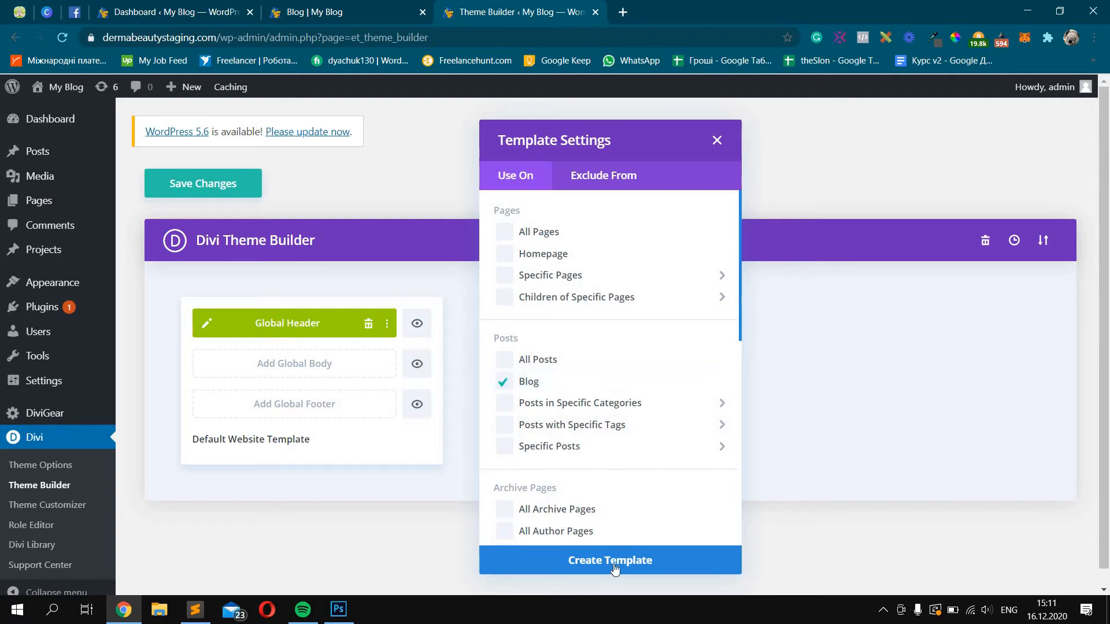
click(614, 564)
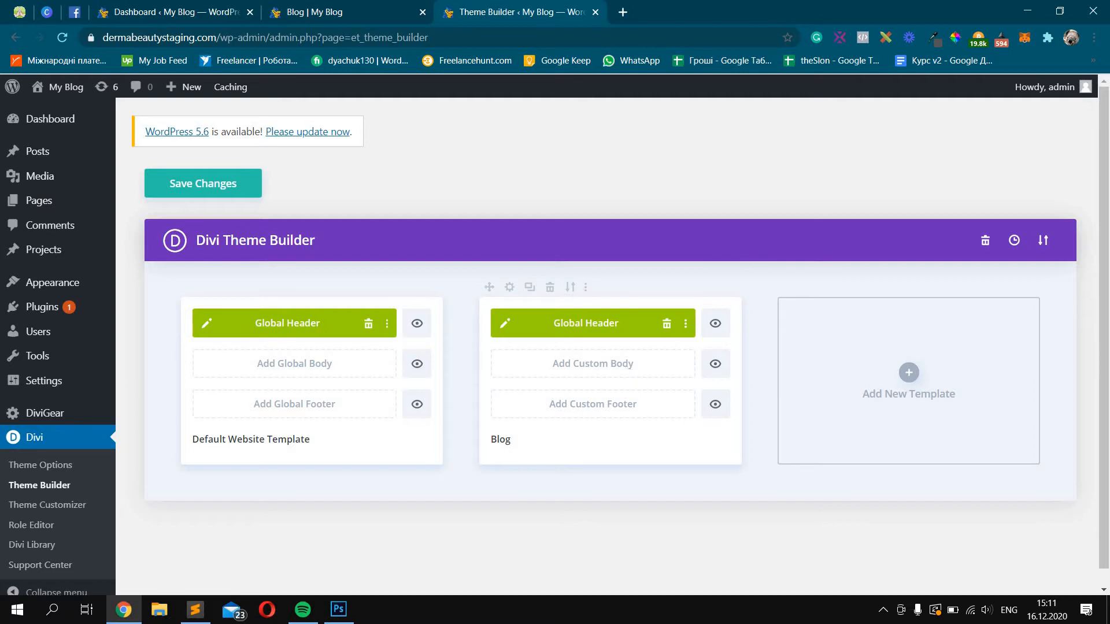
- Review the live blog page's post content and its footer columns
key(ctrl+shift+Tab)
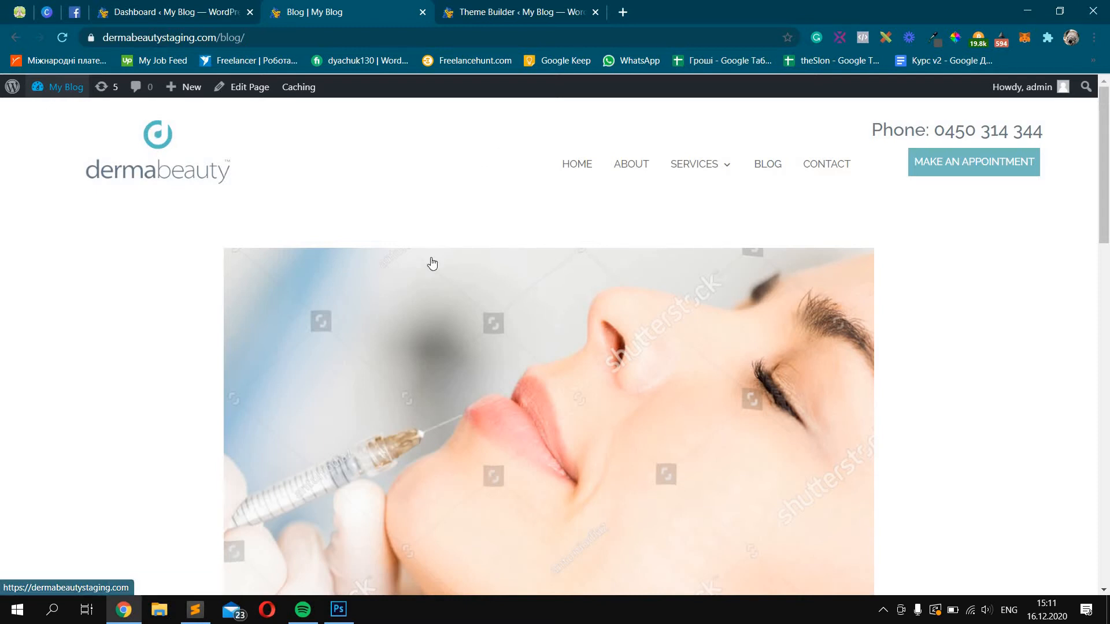
scroll(706, 488, down, 15)
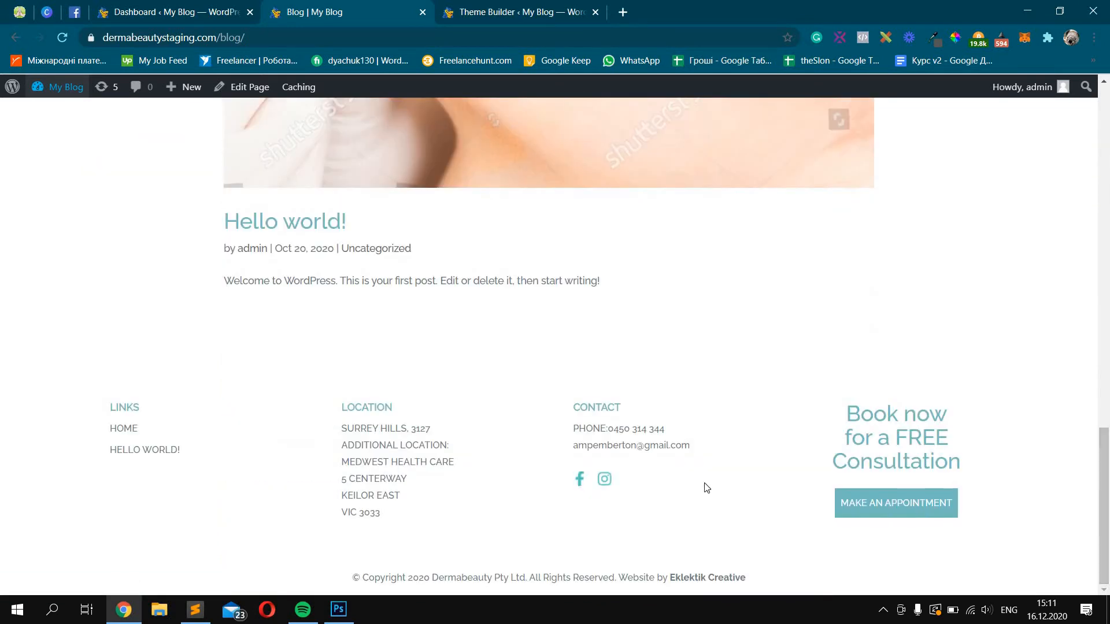
drag(887, 519, 745, 437)
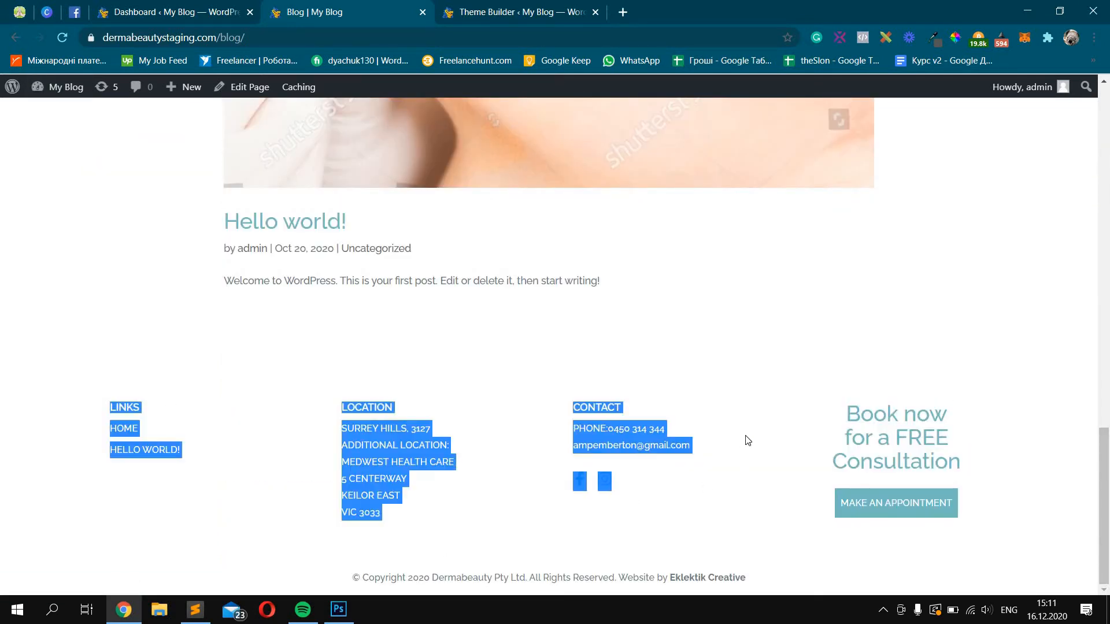
click(700, 454)
scroll(729, 226, up, 14)
scroll(729, 230, up, 2)
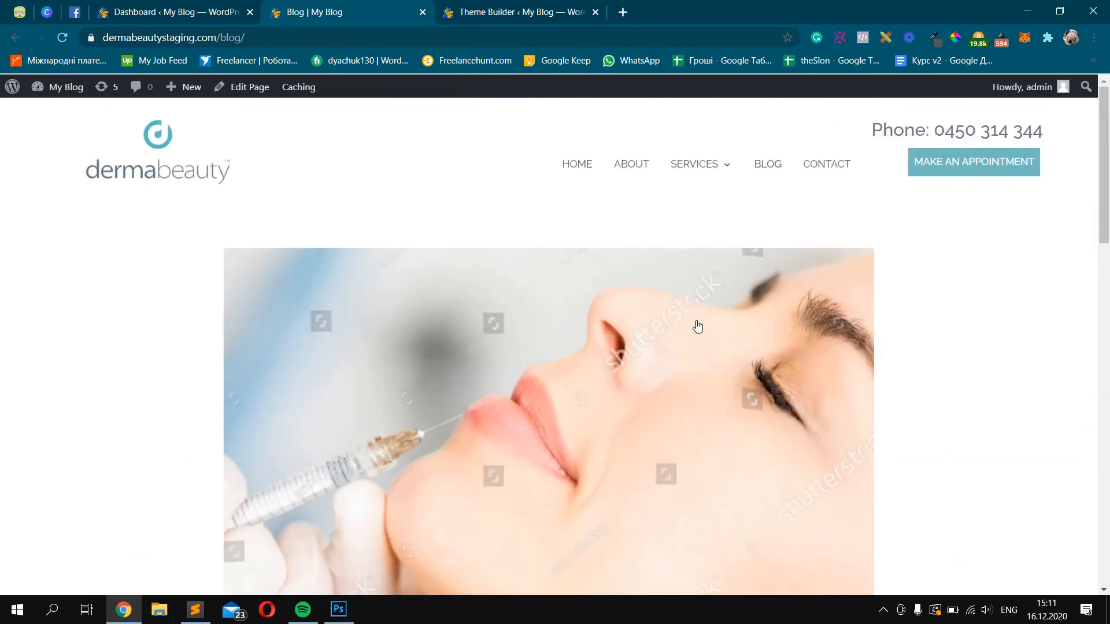
- Add a custom body to the Blog template and start building it from scratch
key(ctrl+Tab)
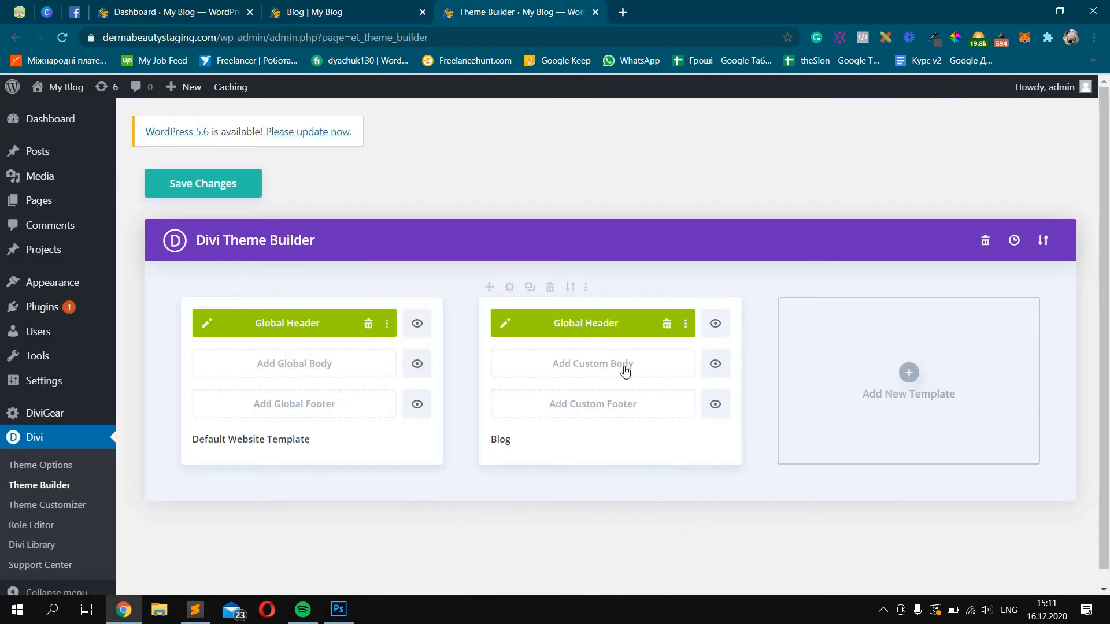
click(623, 373)
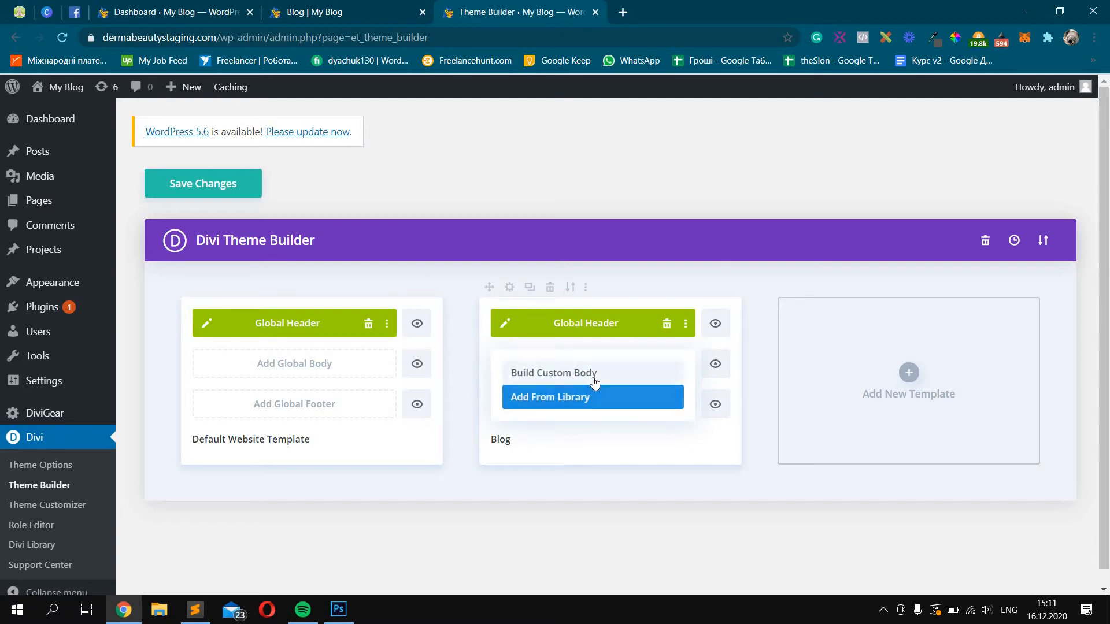
click(593, 376)
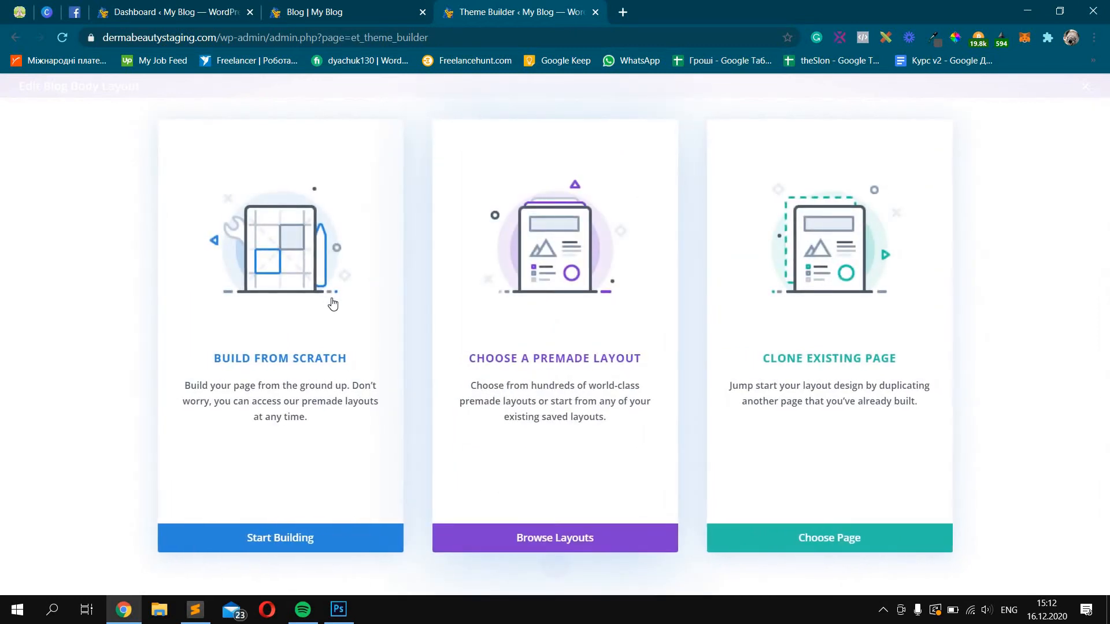
click(349, 294)
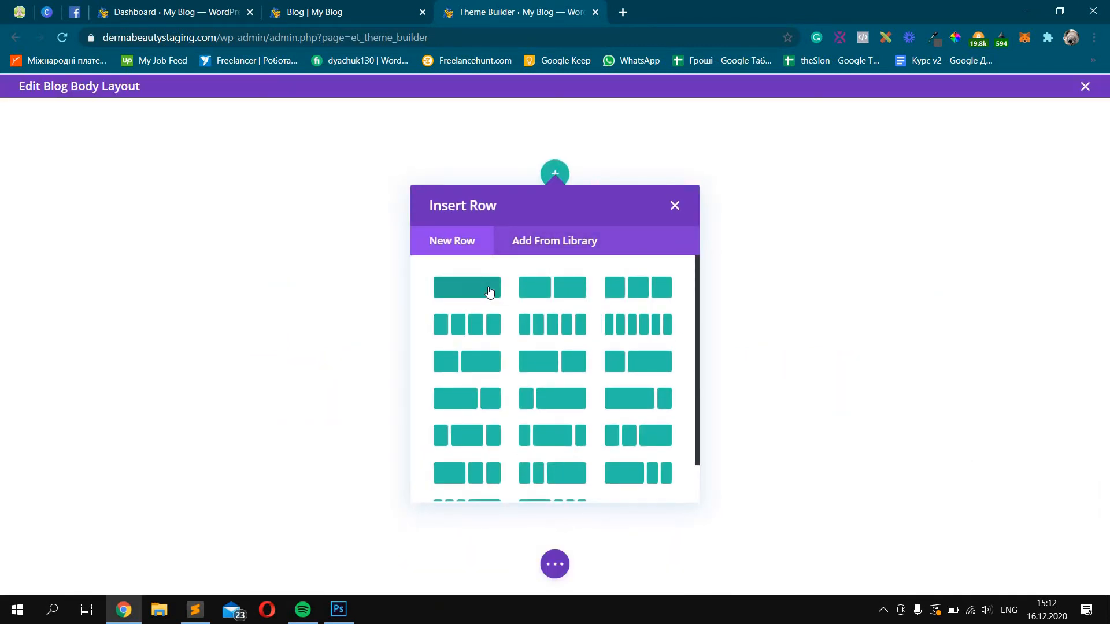
- Insert a single-column row containing a Blog module into the body layout
click(489, 291)
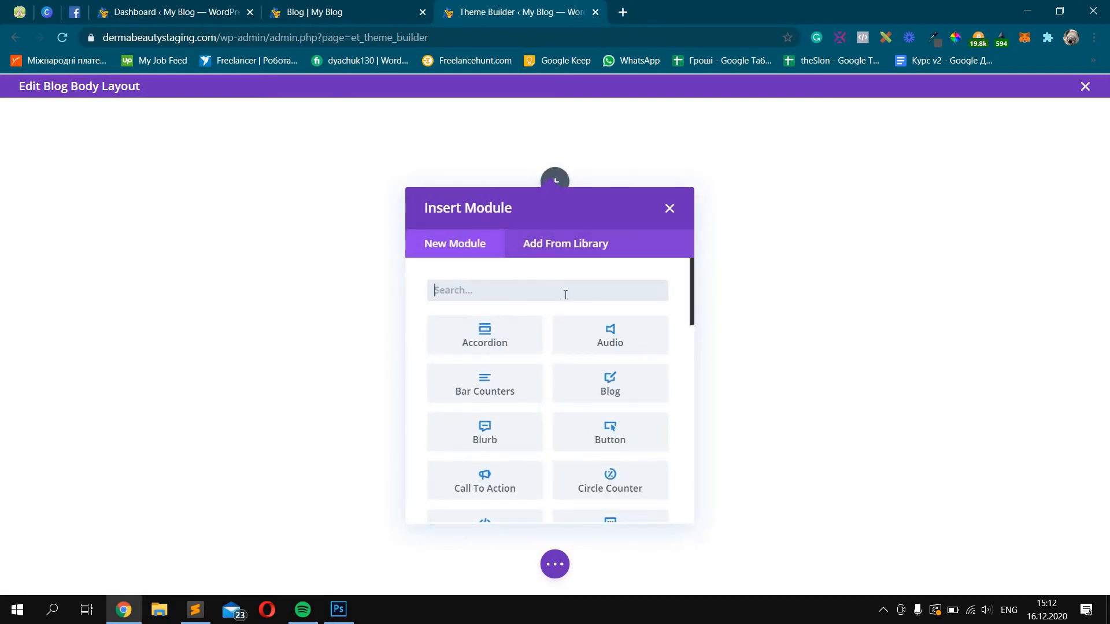
text(blog)
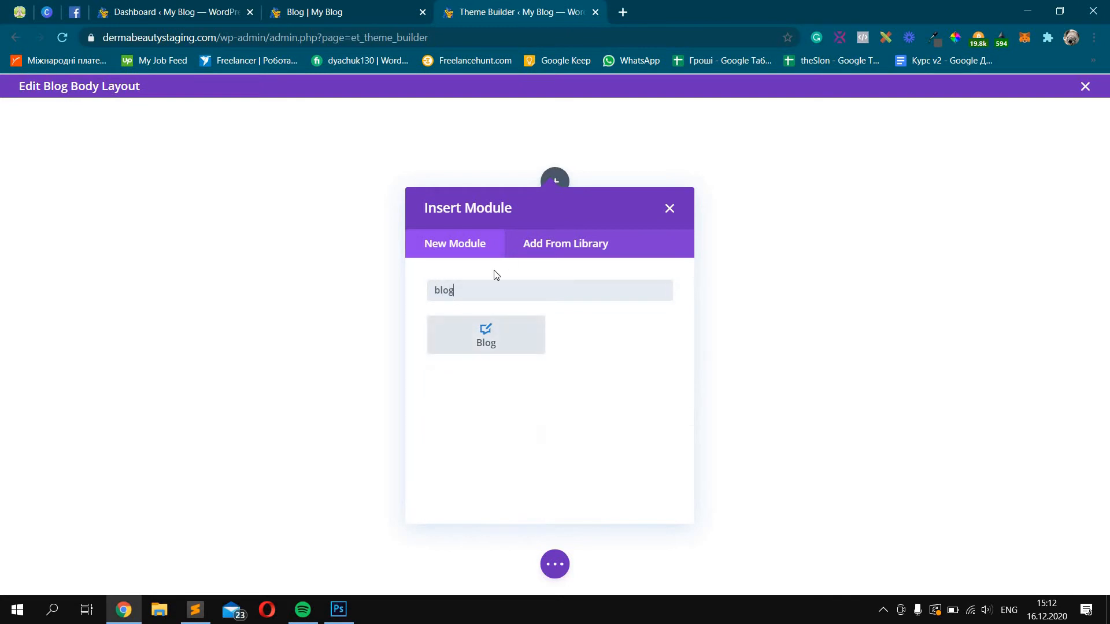
click(486, 337)
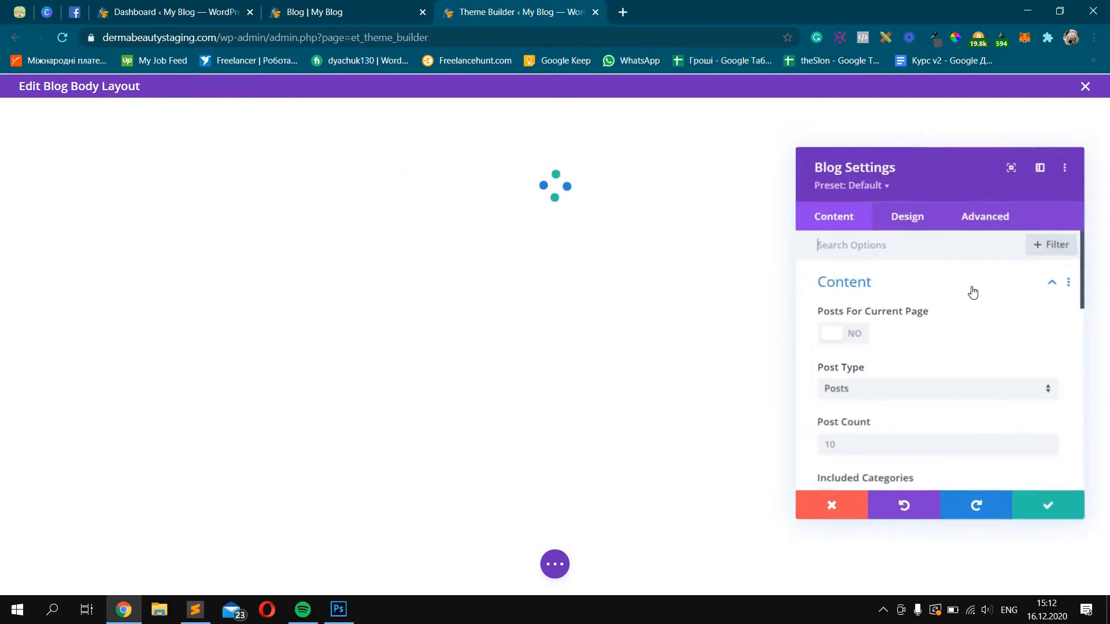
- Examine the Blog module's post preview and its content settings
scroll(908, 302, down, 2)
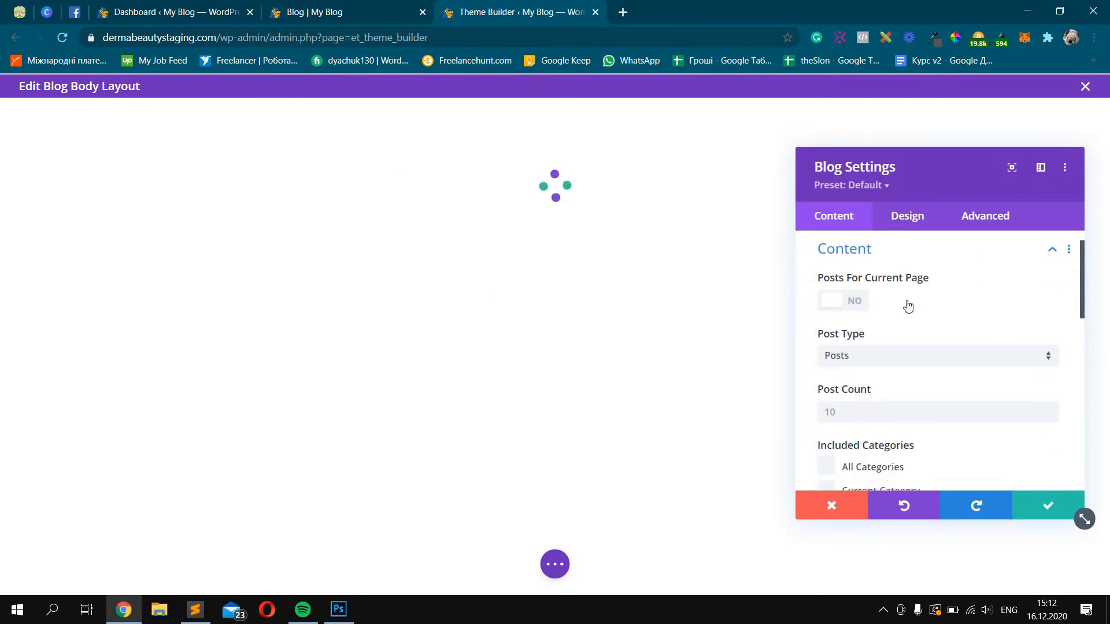
scroll(911, 315, up, 2)
scroll(959, 315, down, 2)
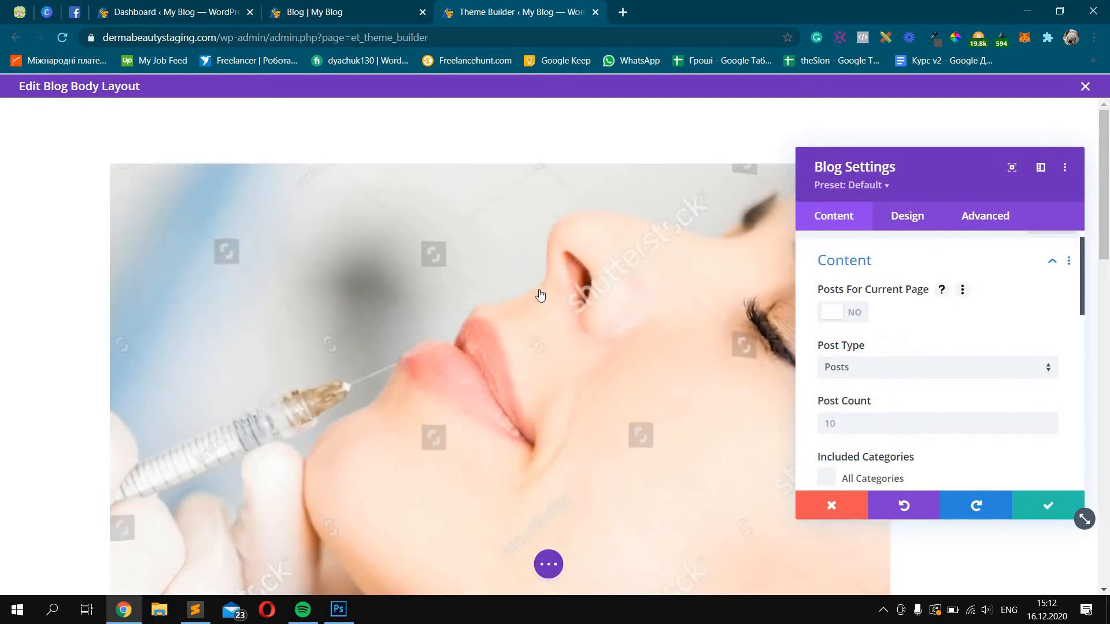
scroll(547, 295, down, 5)
scroll(546, 295, down, 4)
scroll(659, 295, up, 4)
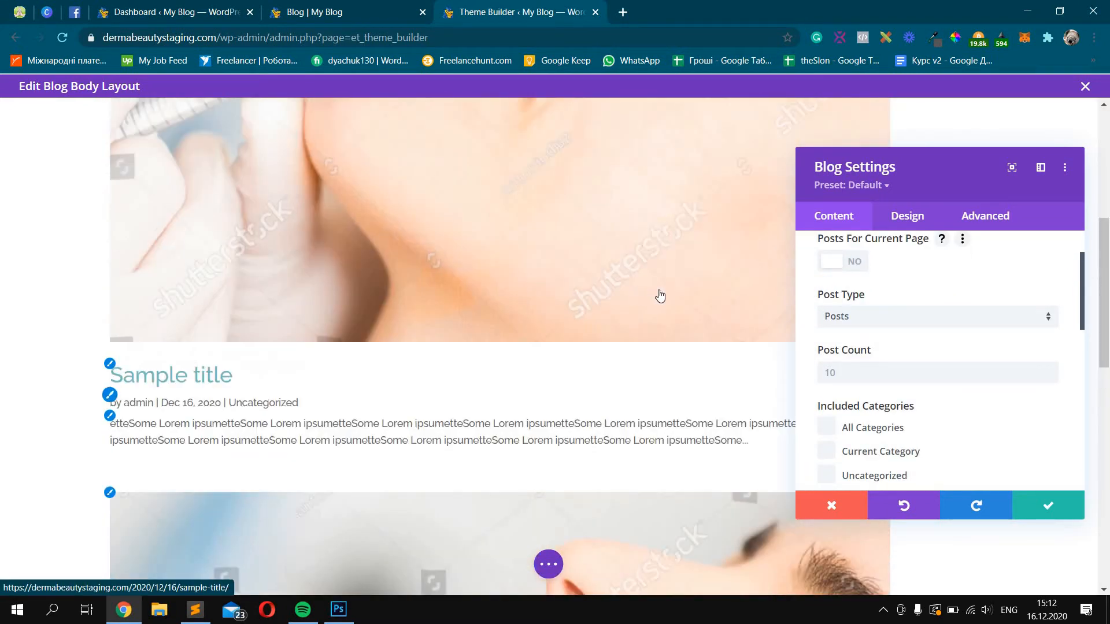
scroll(744, 283, down, 6)
scroll(941, 293, down, 3)
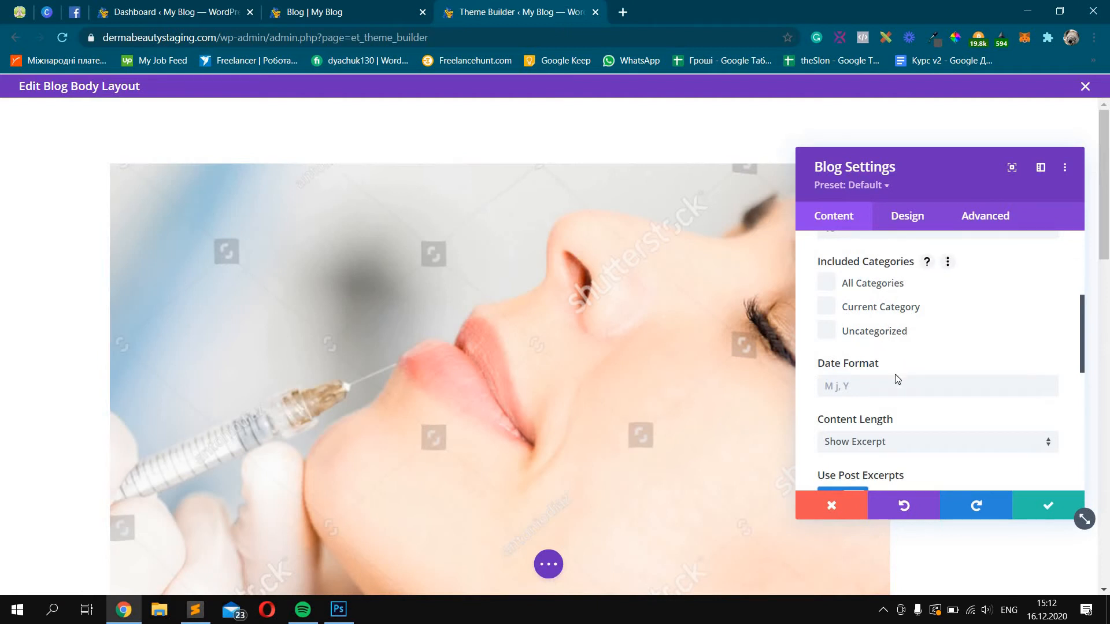
- Turn off Show Author and Show Categories in the Blog module's elements
scroll(902, 377, down, 3)
scroll(902, 364, down, 3)
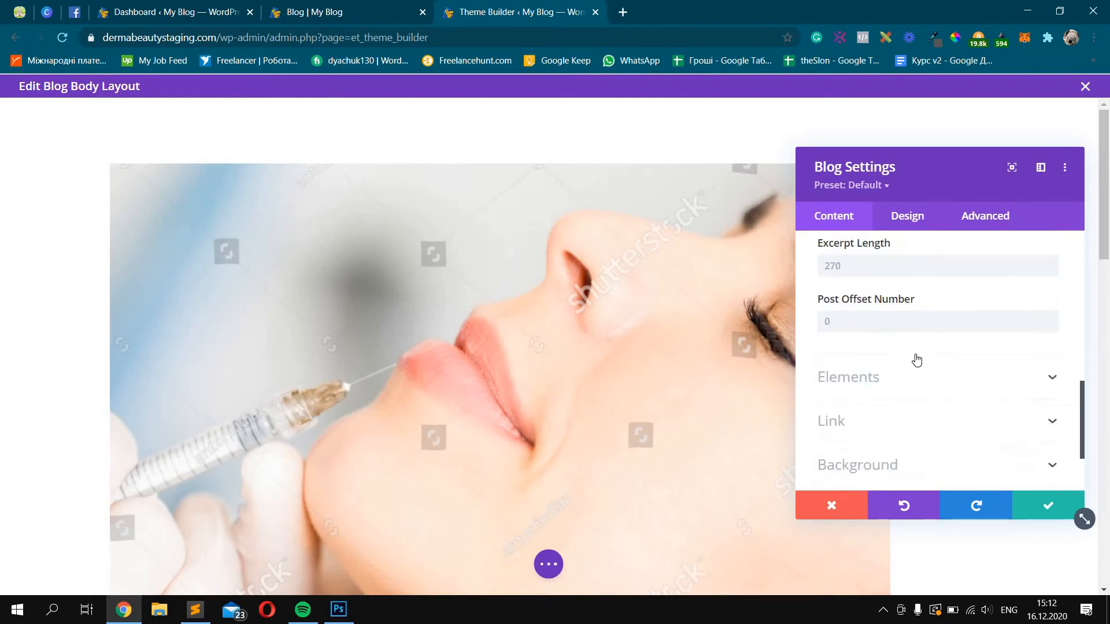
scroll(913, 330, down, 2)
click(919, 321)
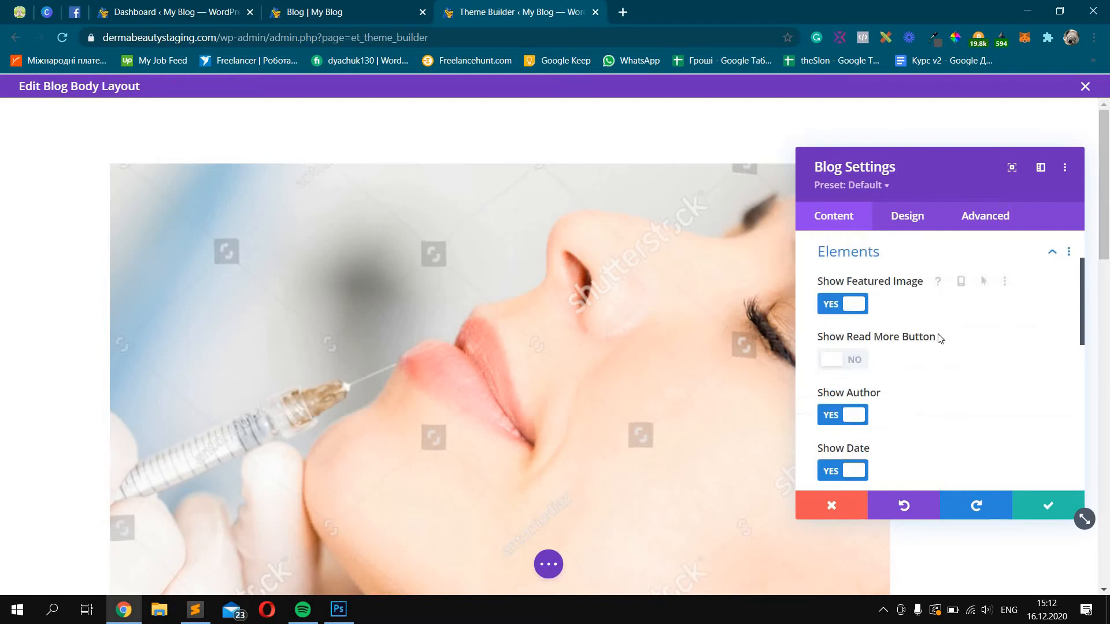
scroll(858, 355, down, 1)
click(854, 345)
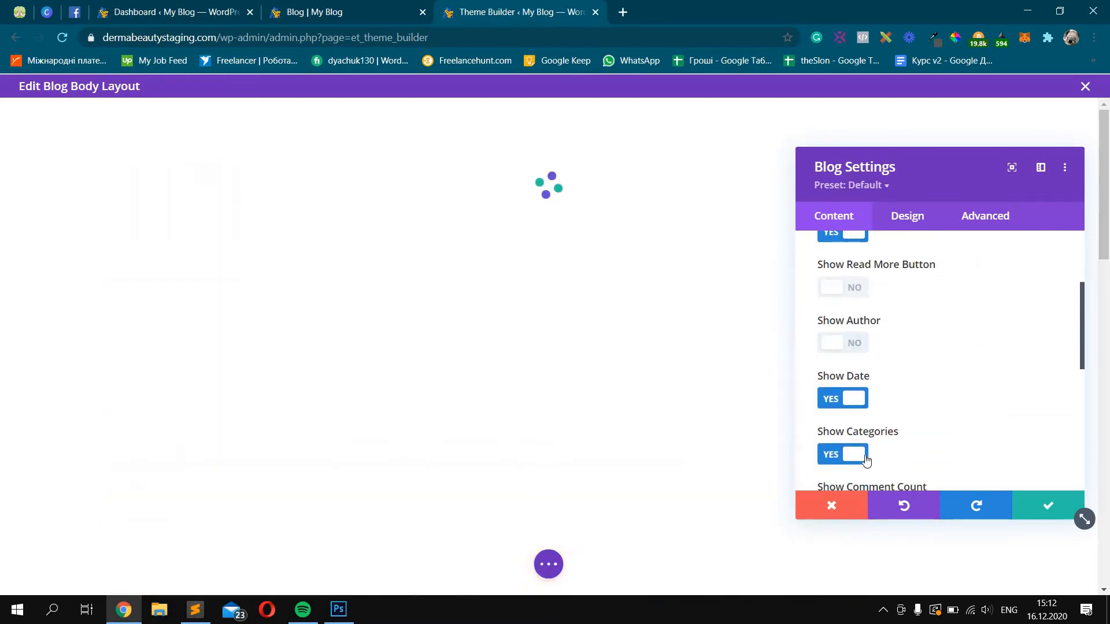
scroll(856, 412, down, 1)
click(854, 382)
scroll(914, 402, down, 2)
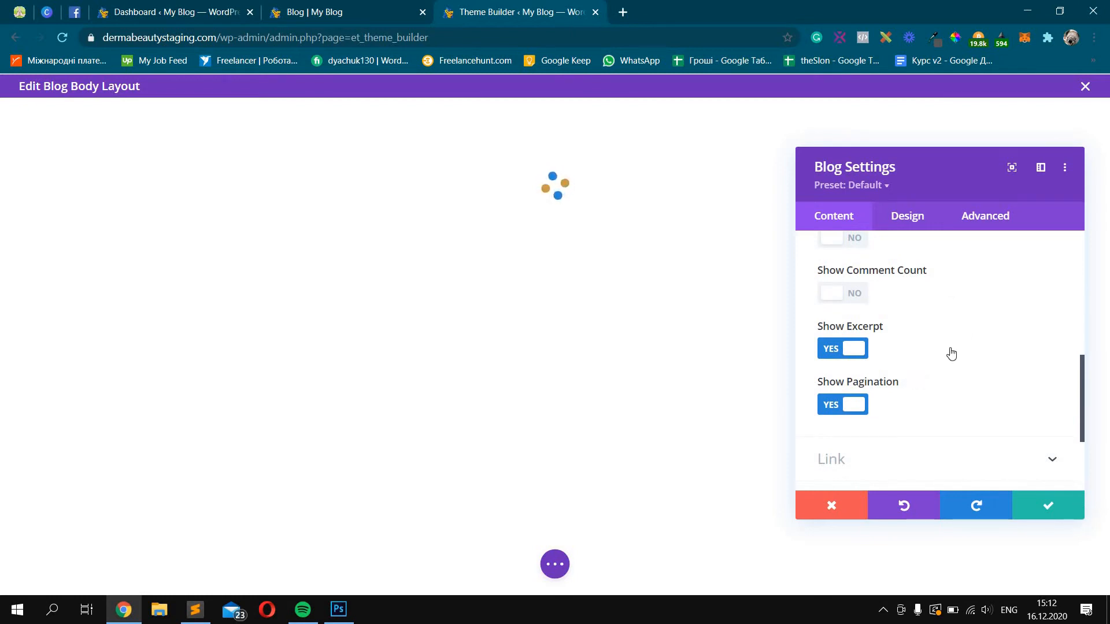
- Set the Blog module's post count to 1000
scroll(925, 324, up, 5)
click(930, 299)
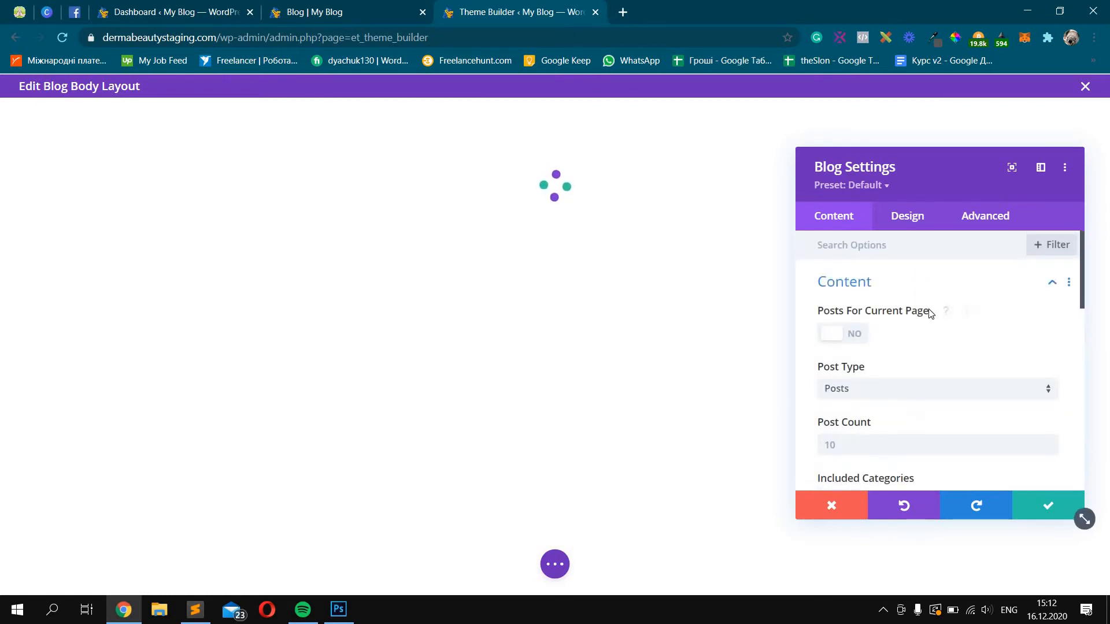
scroll(905, 304, down, 2)
click(904, 304)
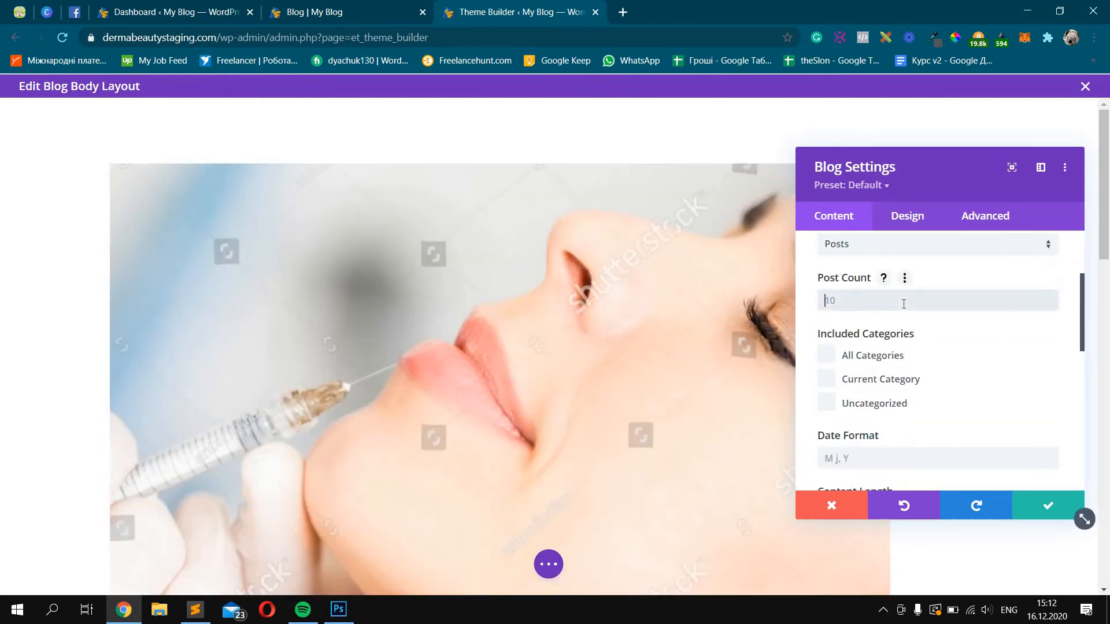
text(1000)
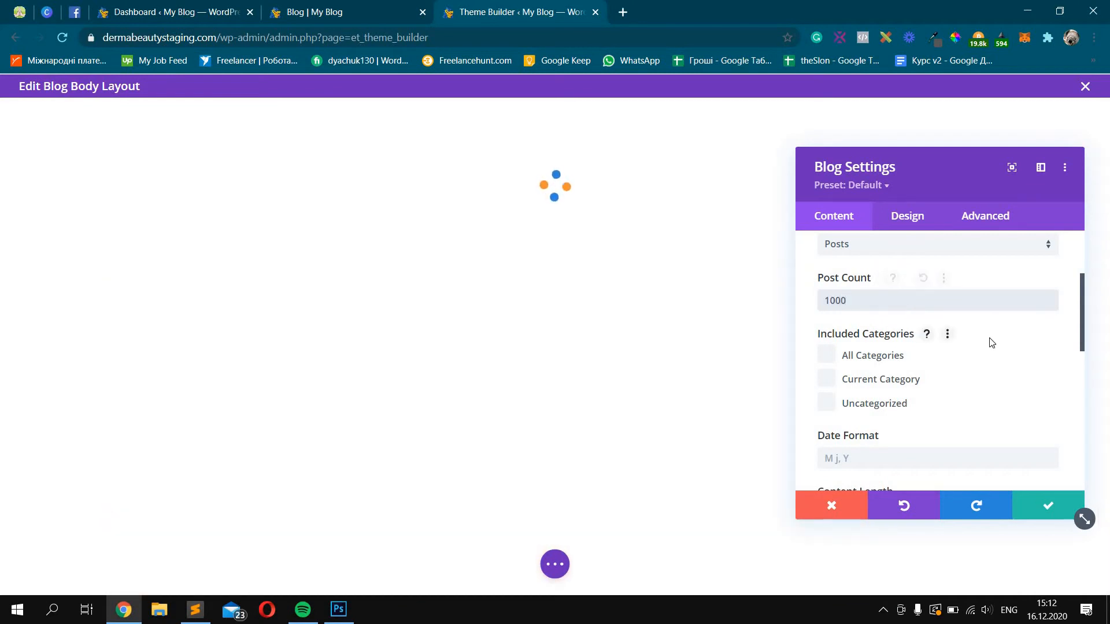
scroll(988, 340, down, 6)
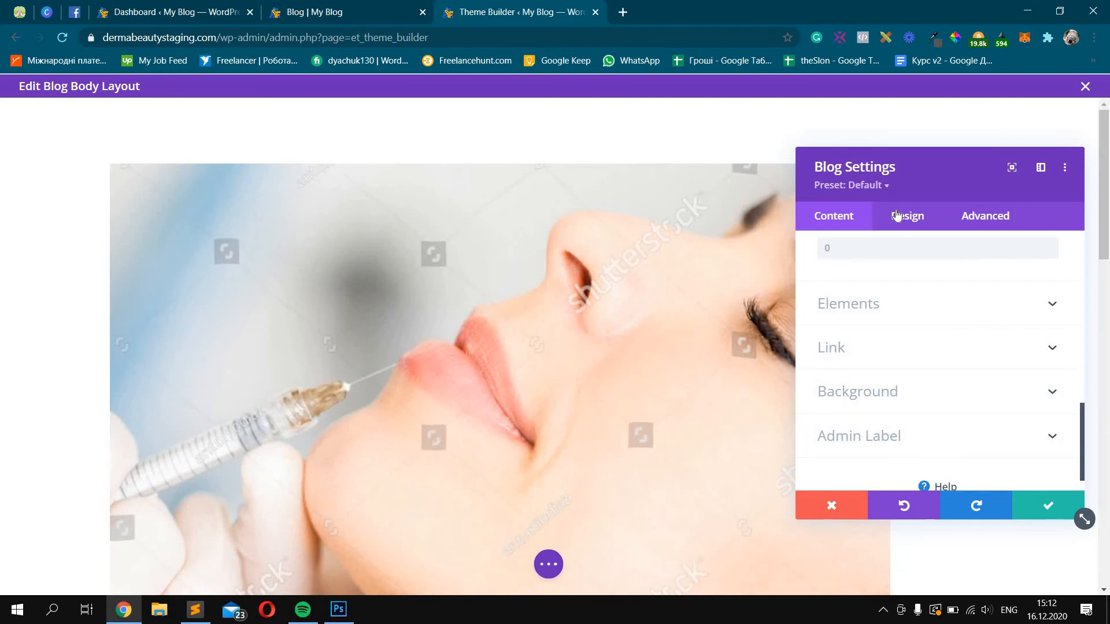
- Change the Blog module's design layout to Grid
click(902, 220)
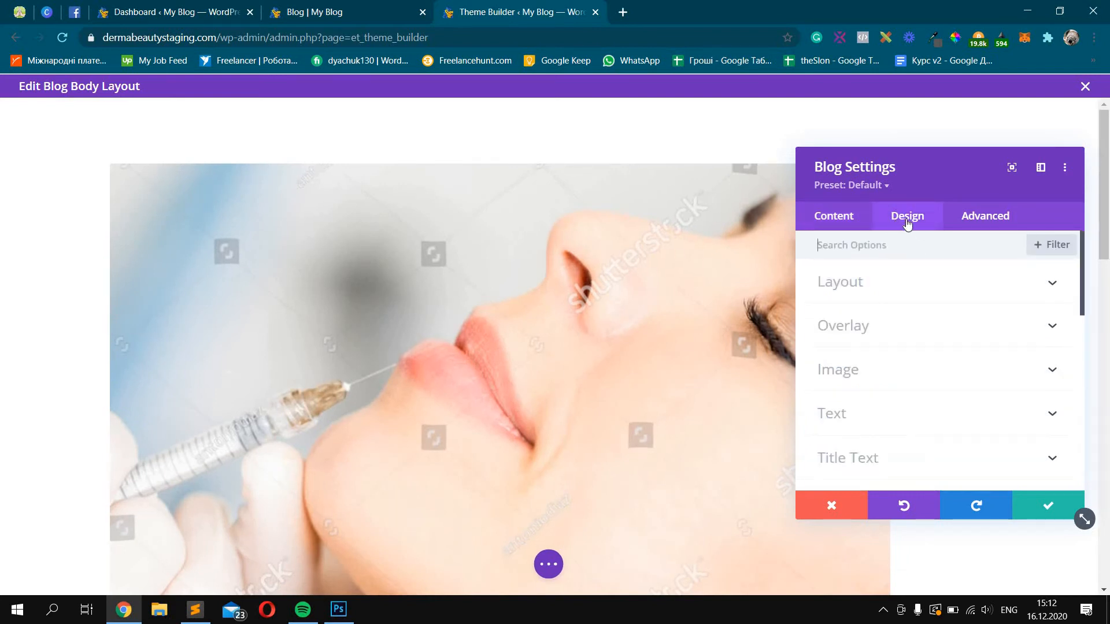
click(889, 288)
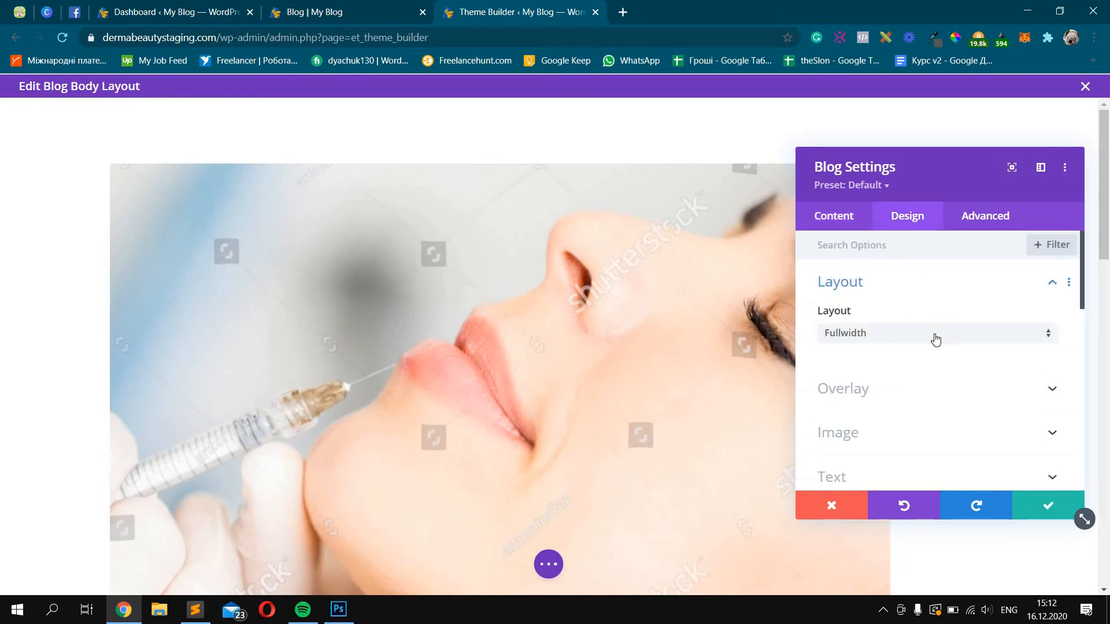
click(938, 339)
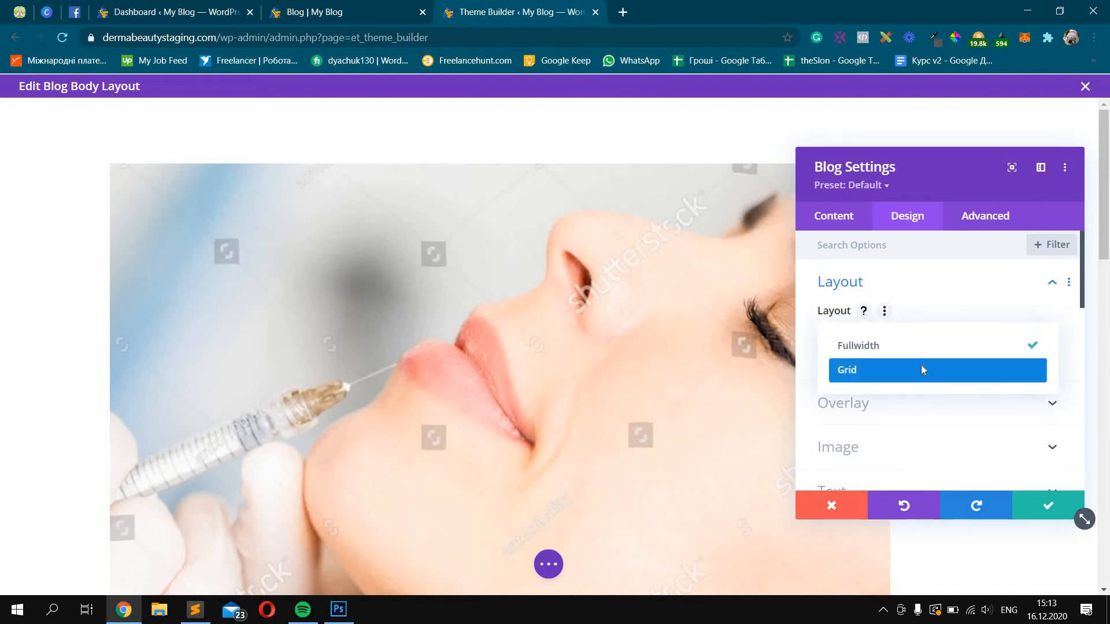
click(921, 366)
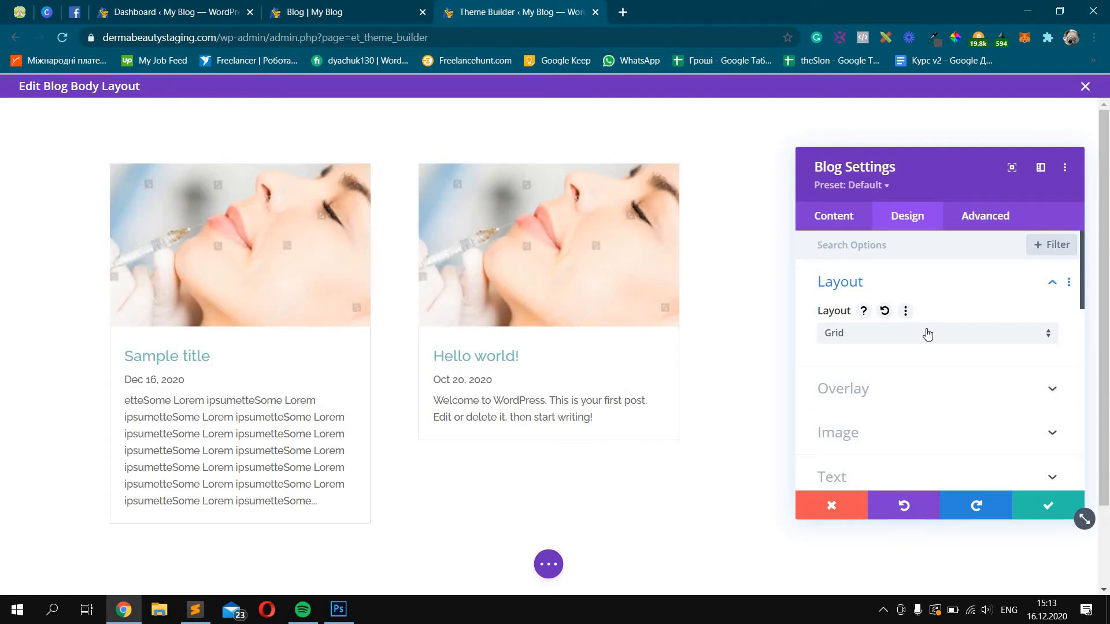
scroll(943, 347, down, 3)
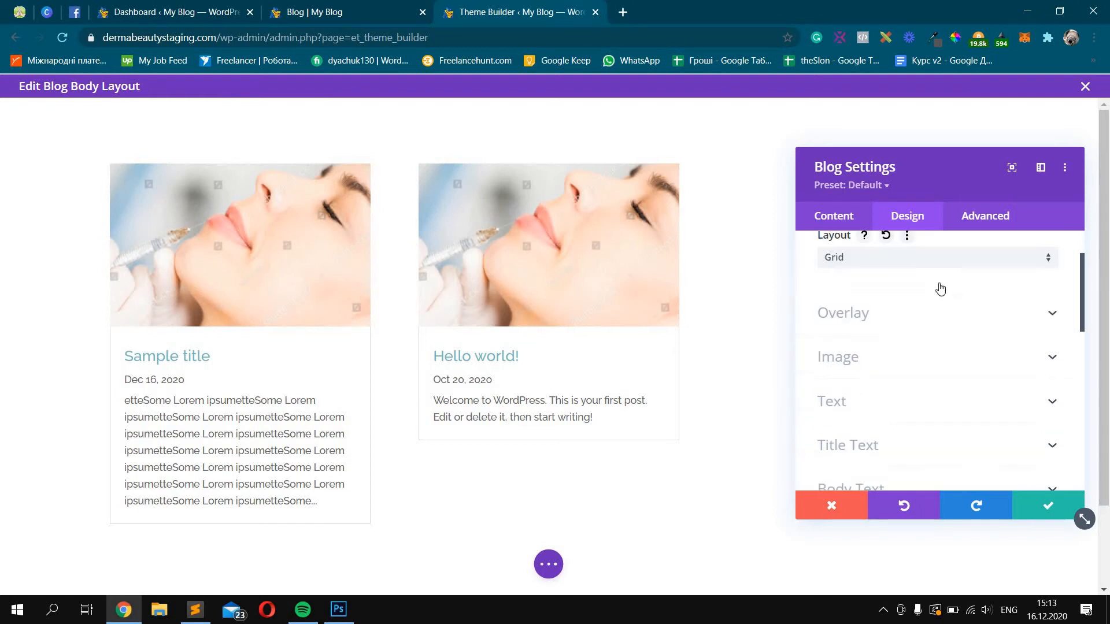
- Examine the Blog module's image corner and border design options
click(927, 291)
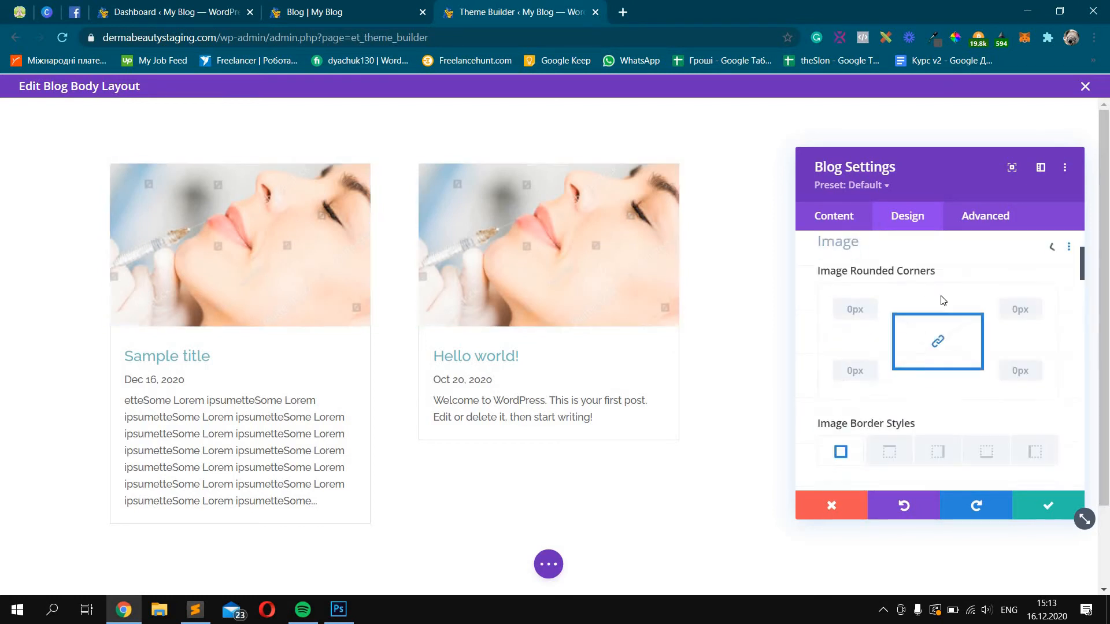
scroll(941, 316, down, 2)
scroll(941, 315, down, 2)
scroll(941, 316, up, 6)
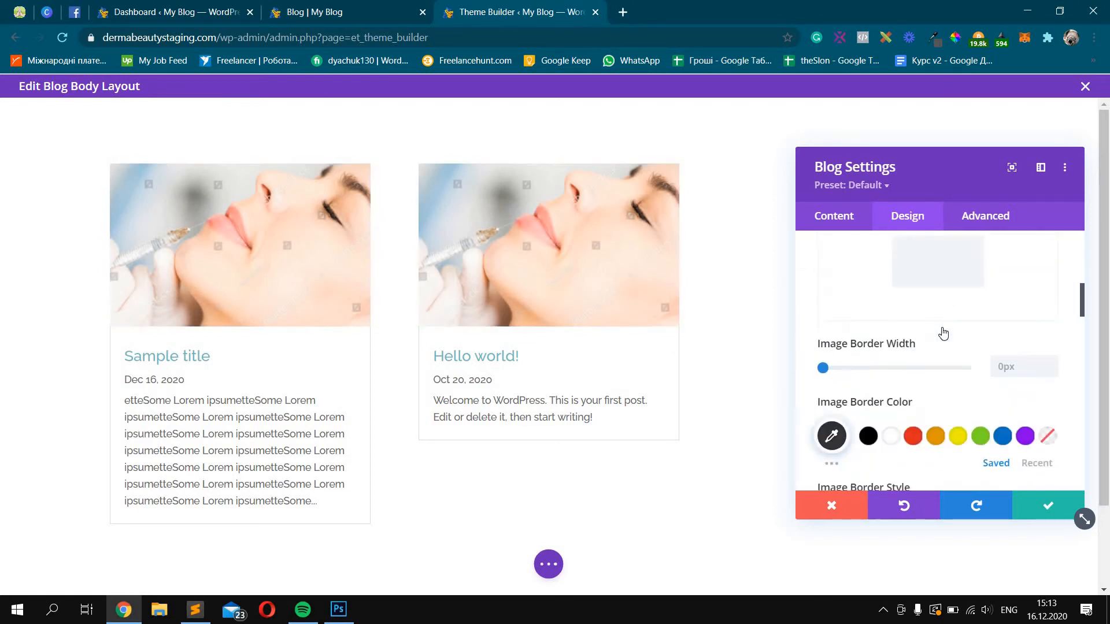
click(944, 348)
scroll(933, 371, down, 2)
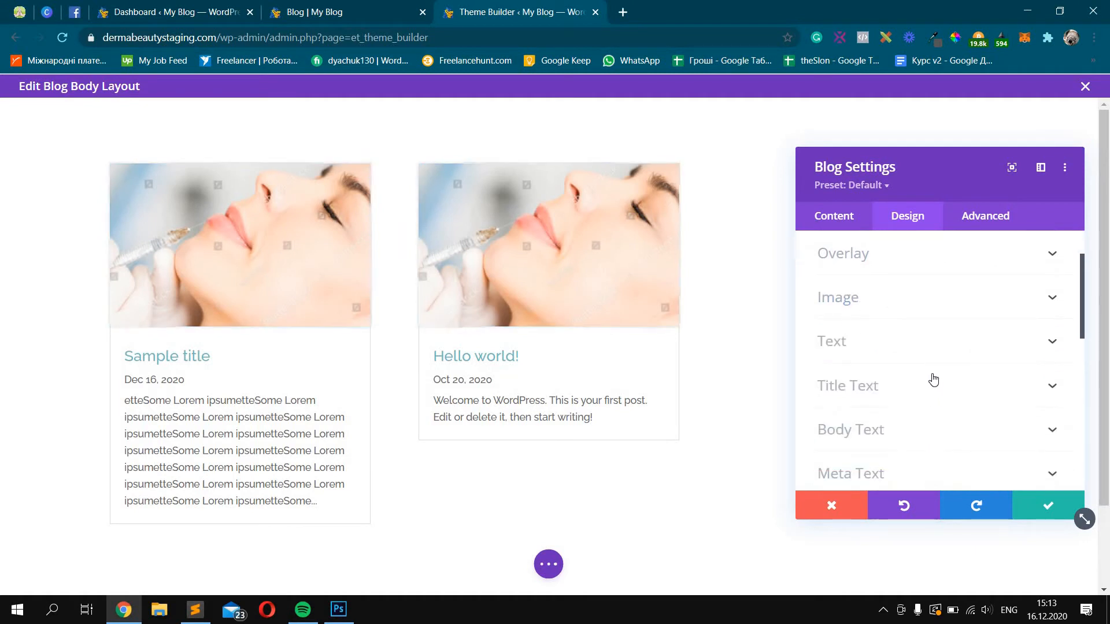
- Try black as the Blog module's title text color and restore the default color
click(929, 380)
scroll(925, 373, down, 5)
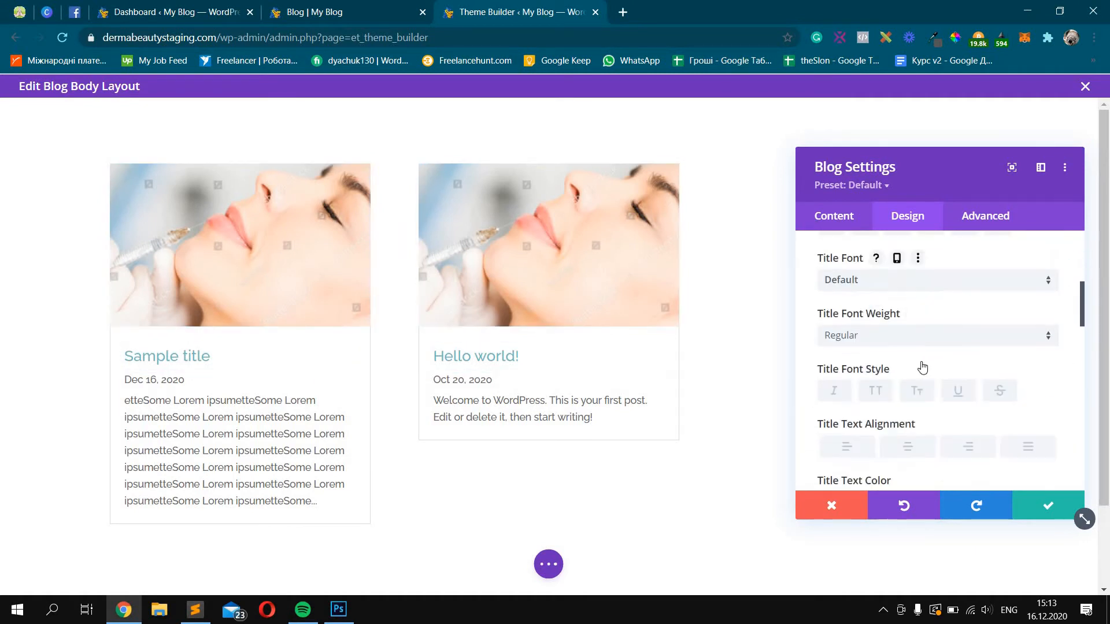
click(869, 379)
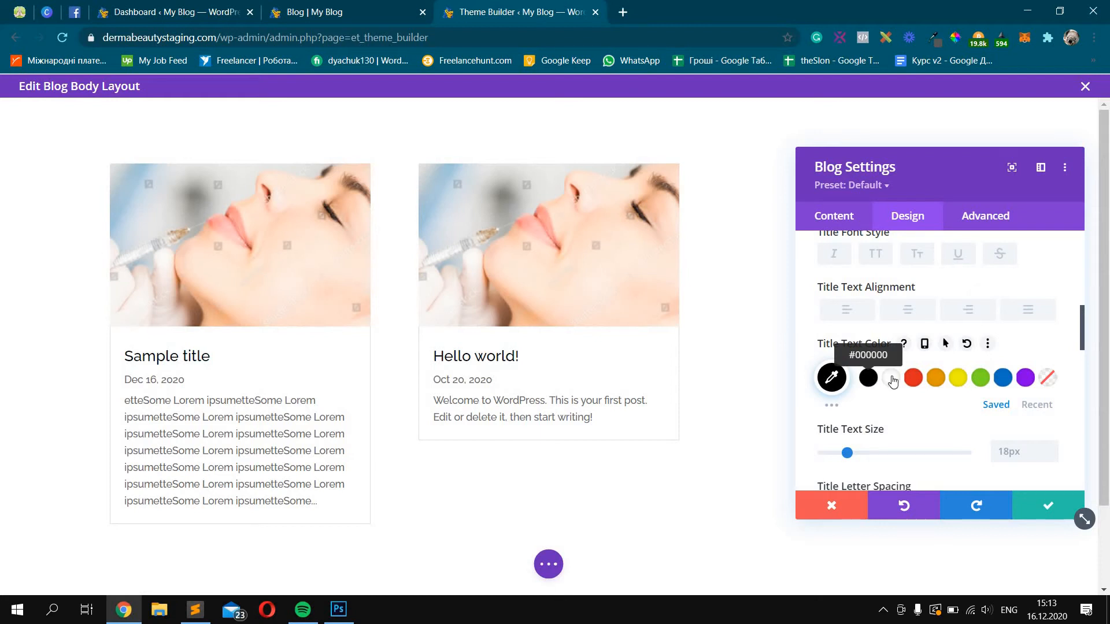
click(892, 379)
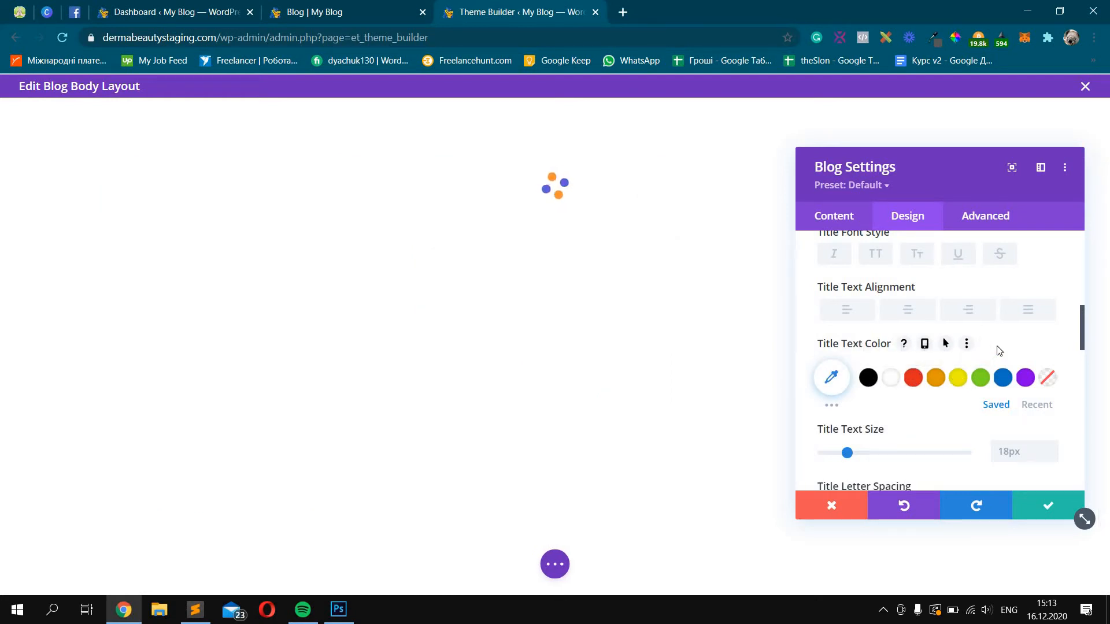
click(840, 384)
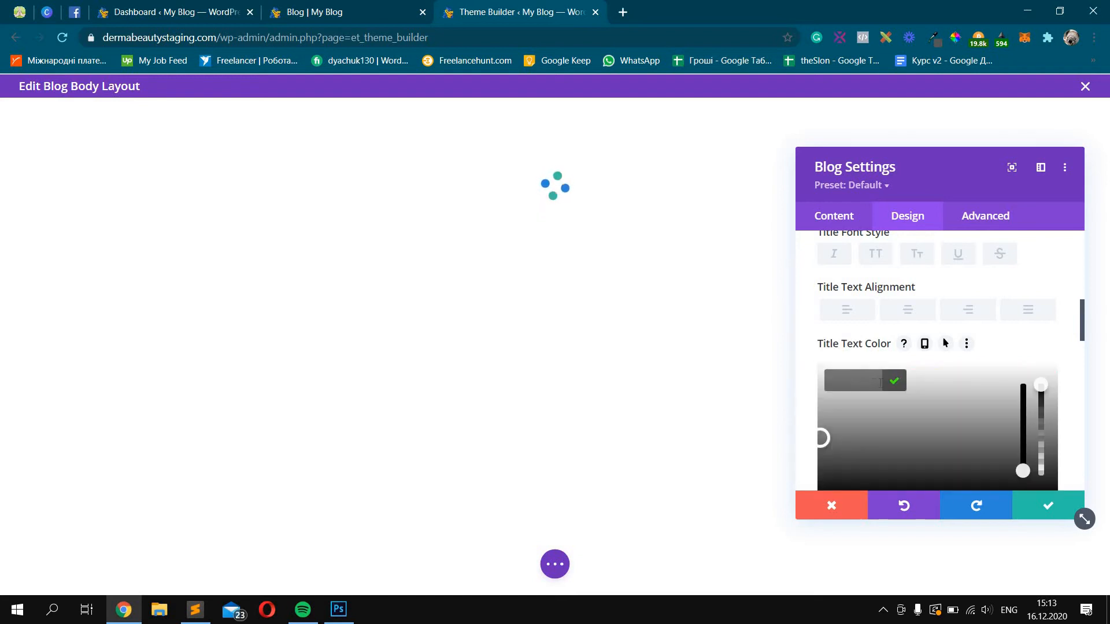
click(996, 346)
scroll(971, 324, up, 10)
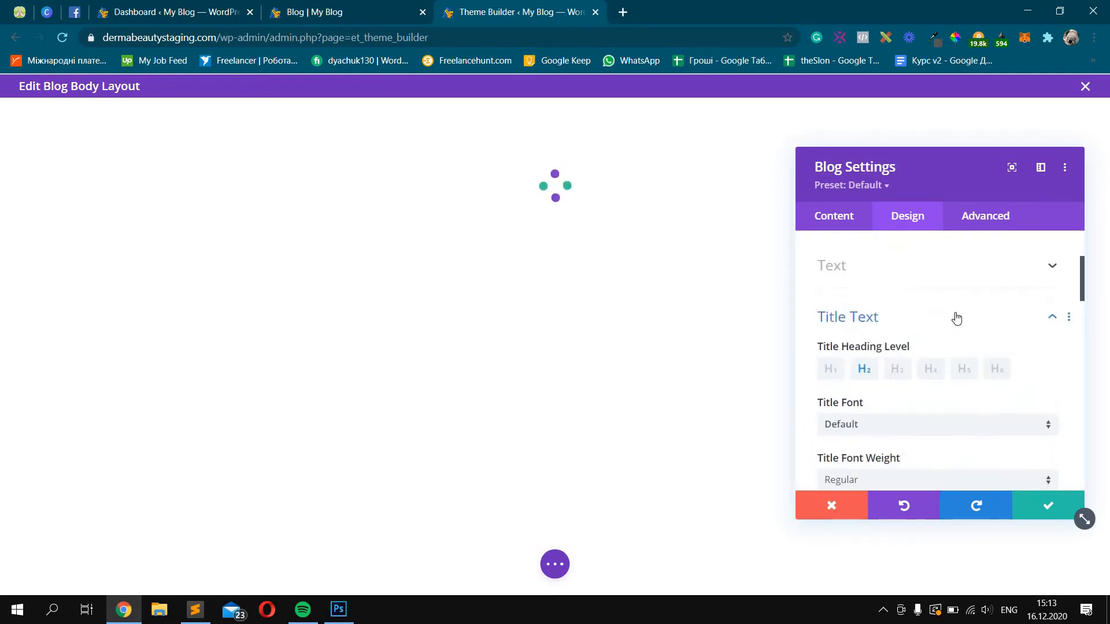
- Look through the Blog module's remaining design sections, including the Read More Text options
click(951, 283)
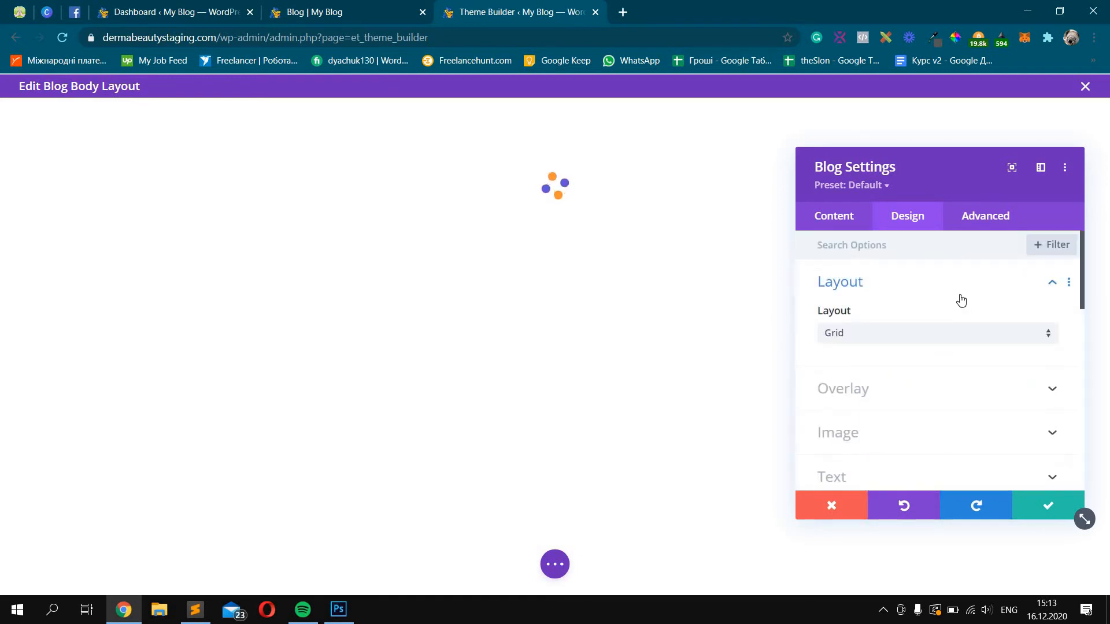
click(961, 300)
scroll(959, 306, down, 4)
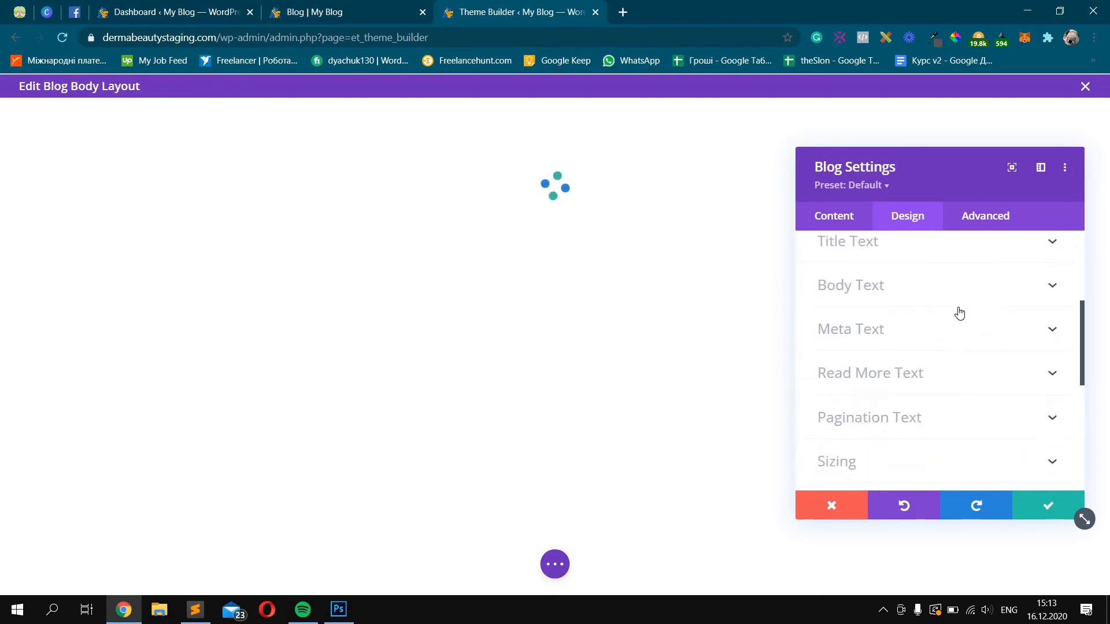
scroll(949, 313, down, 2)
click(923, 301)
scroll(934, 283, down, 1)
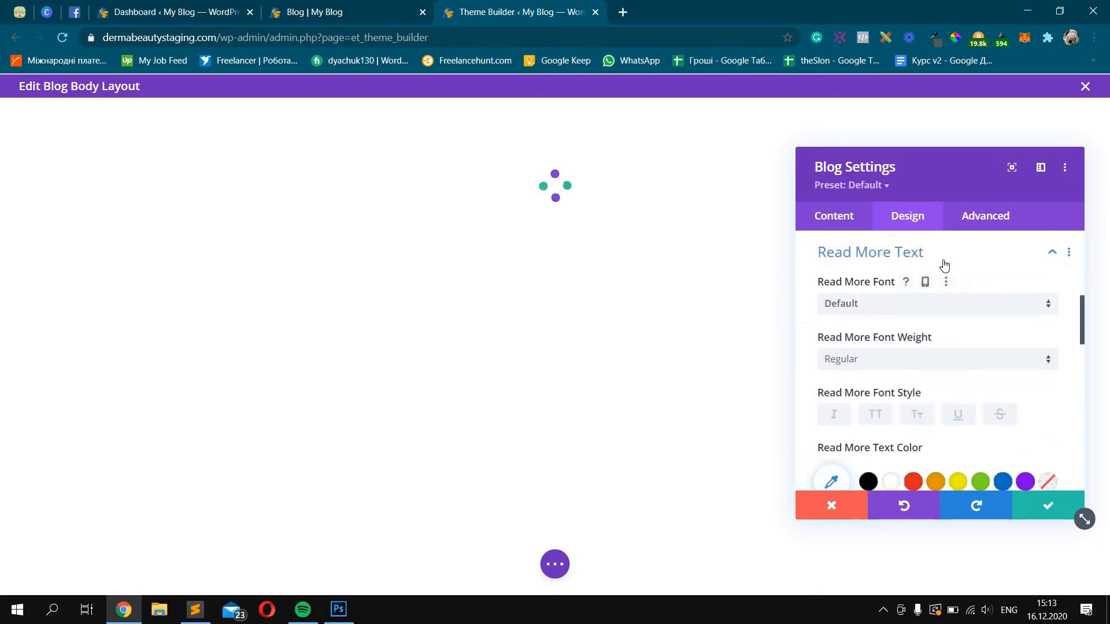
click(942, 264)
- Turn on Show Read More Button in the Blog module's elements and check the post preview
click(850, 217)
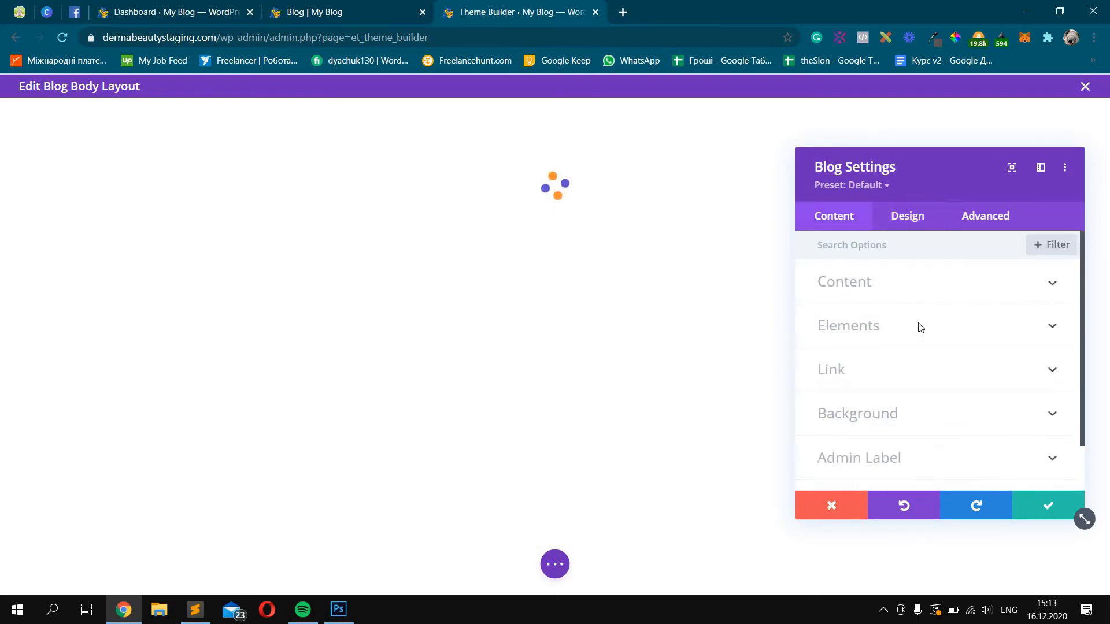
click(920, 327)
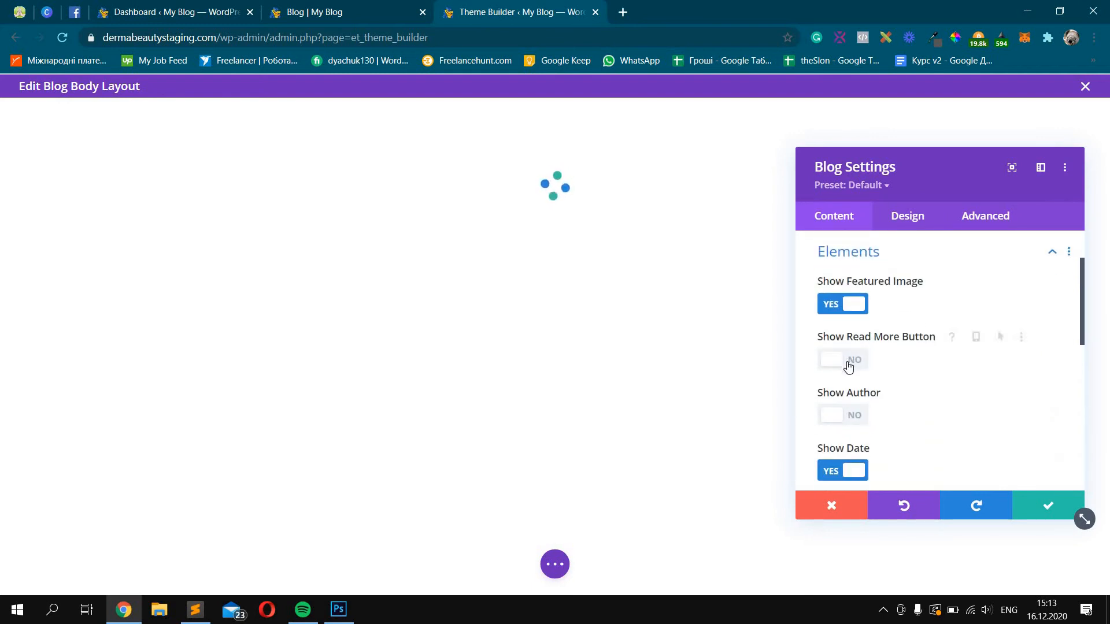
click(848, 361)
click(908, 217)
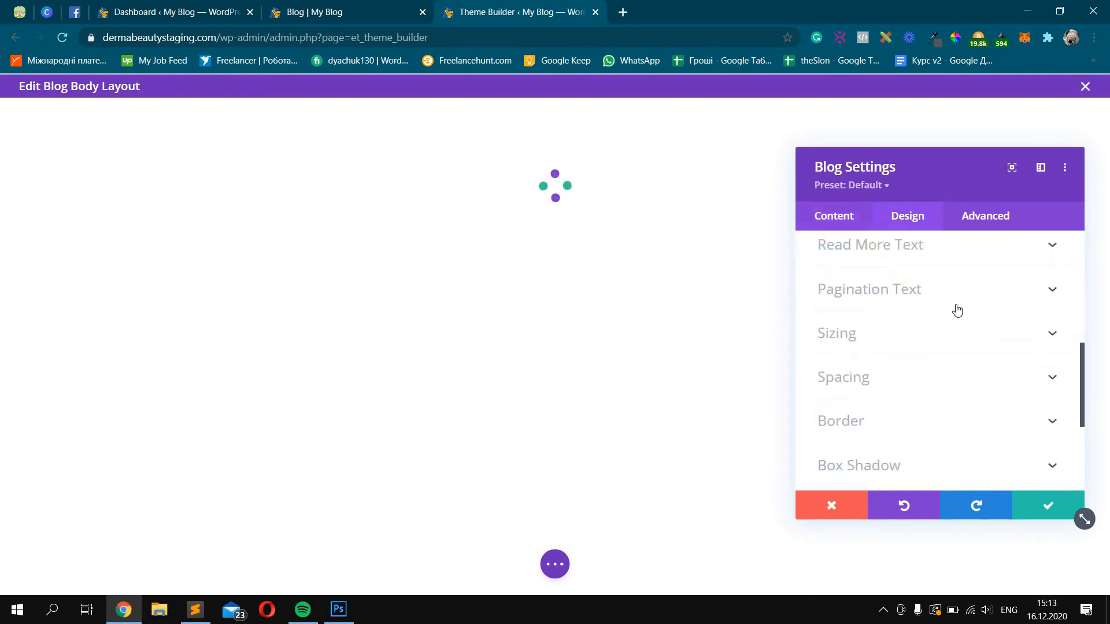
scroll(957, 310, up, 3)
scroll(957, 310, down, 3)
scroll(957, 310, down, 3)
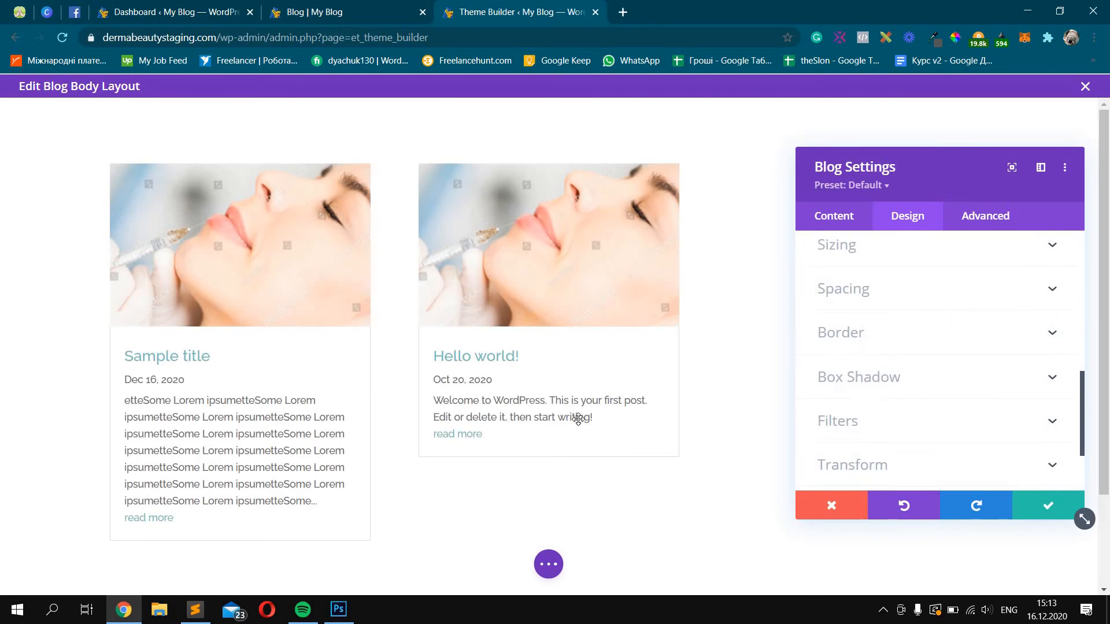
scroll(919, 283, up, 1)
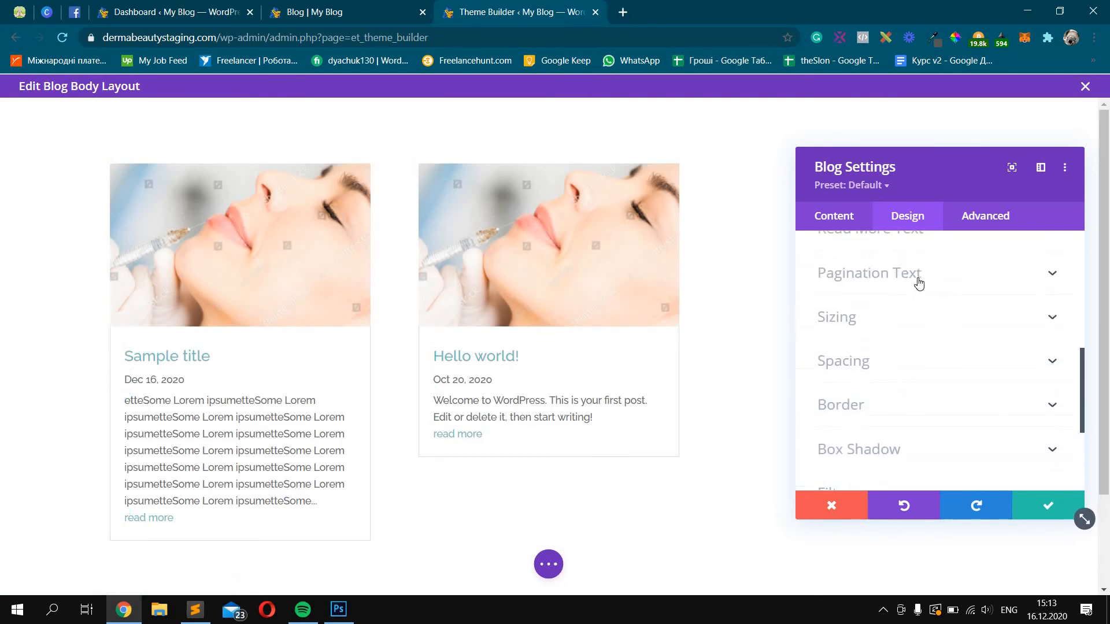
scroll(925, 314, up, 1)
- Turn Show Read More Button back off in the Blog module's elements
click(849, 223)
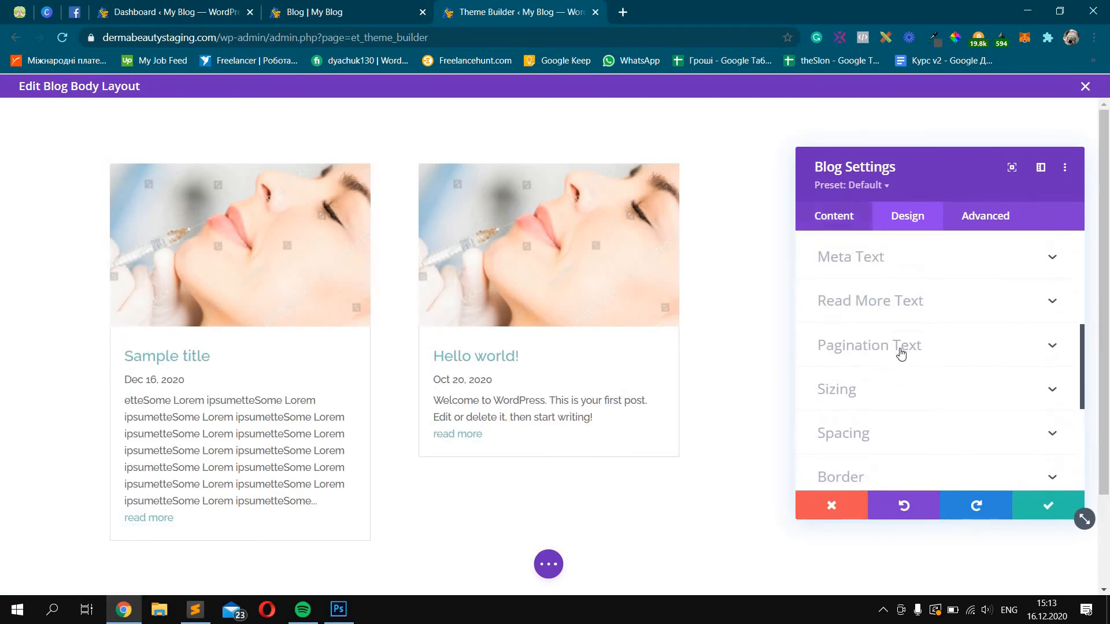
scroll(861, 383, down, 1)
click(850, 369)
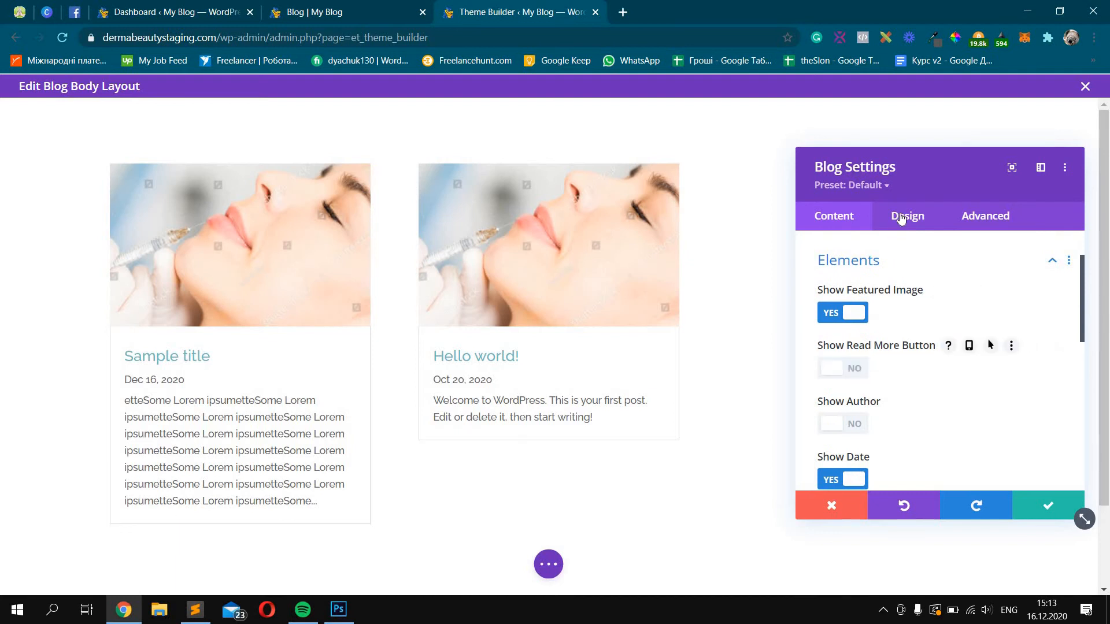
- Set the Blog module's grid layout border width to 0px and save the module settings
click(929, 232)
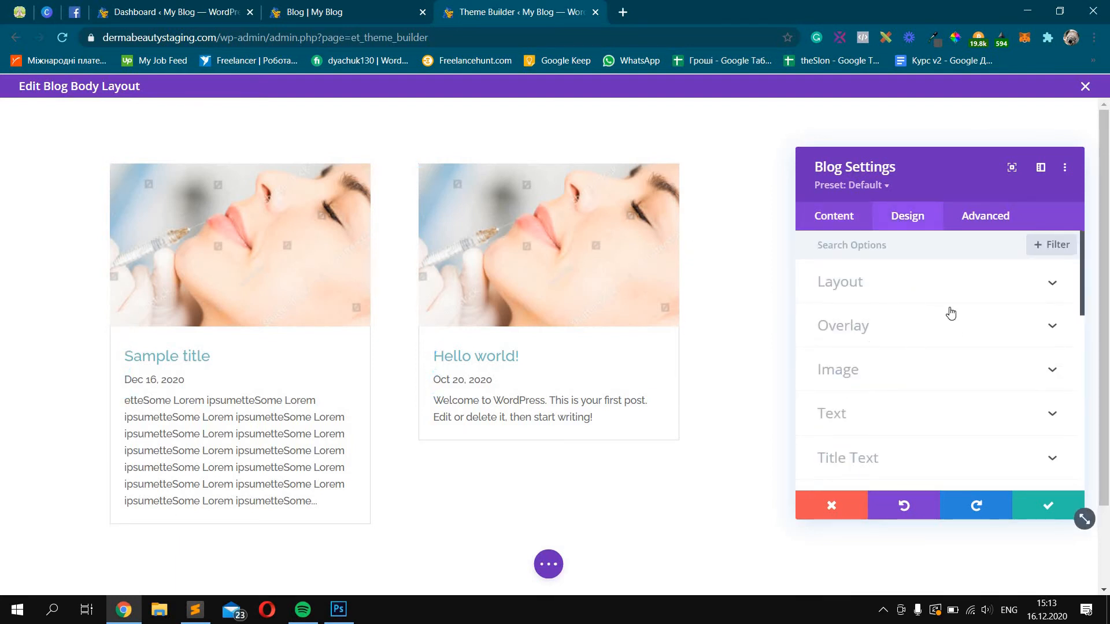
scroll(950, 315, down, 4)
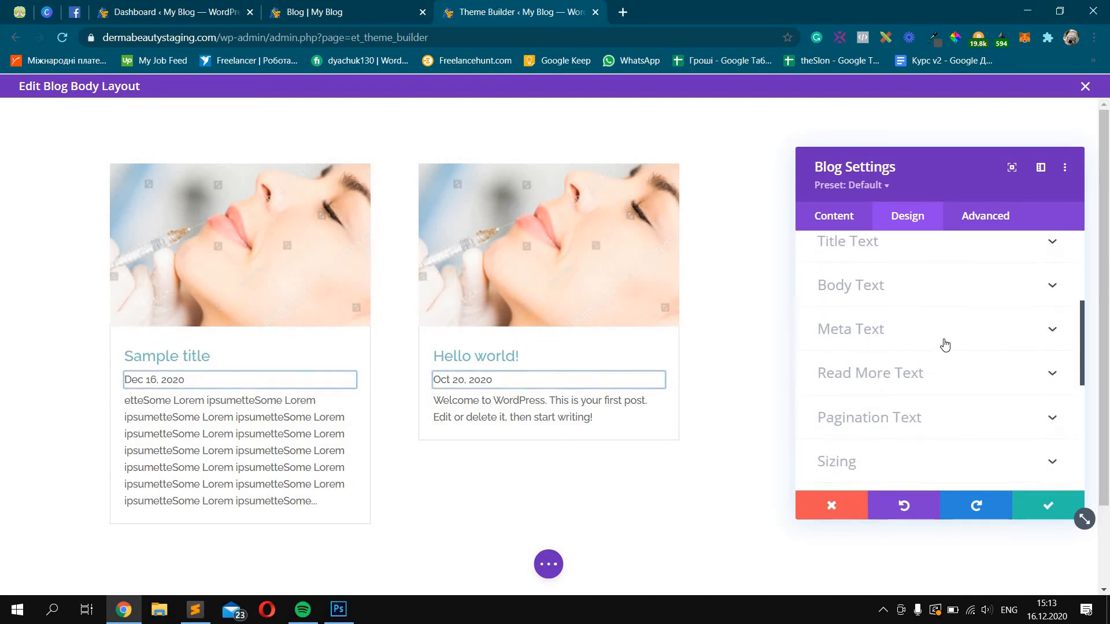
scroll(937, 376, down, 3)
click(926, 368)
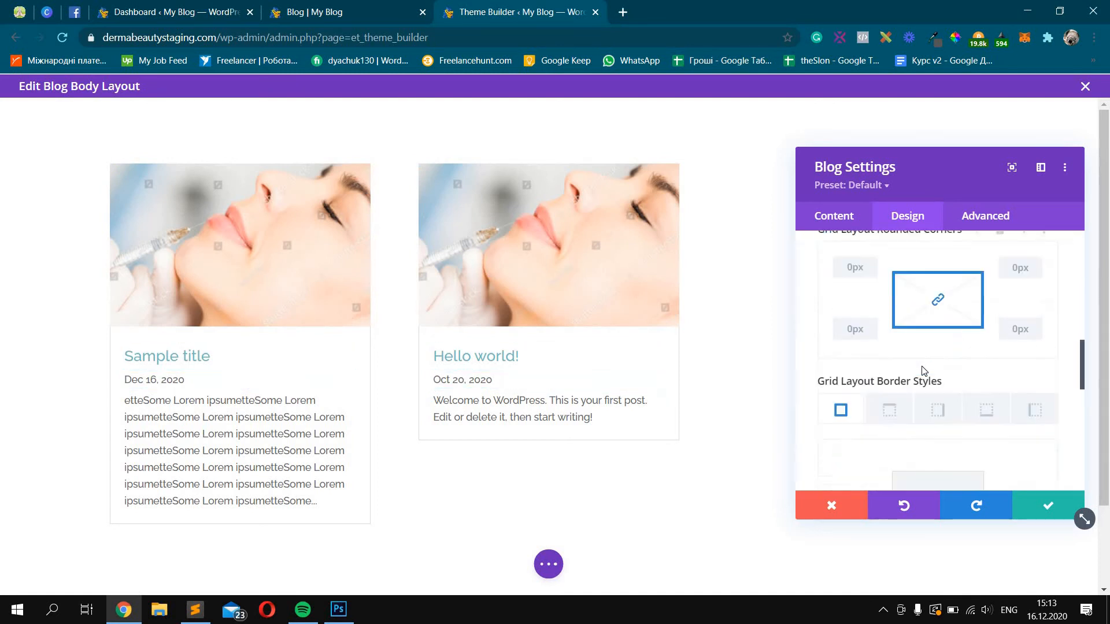
scroll(923, 371, down, 4)
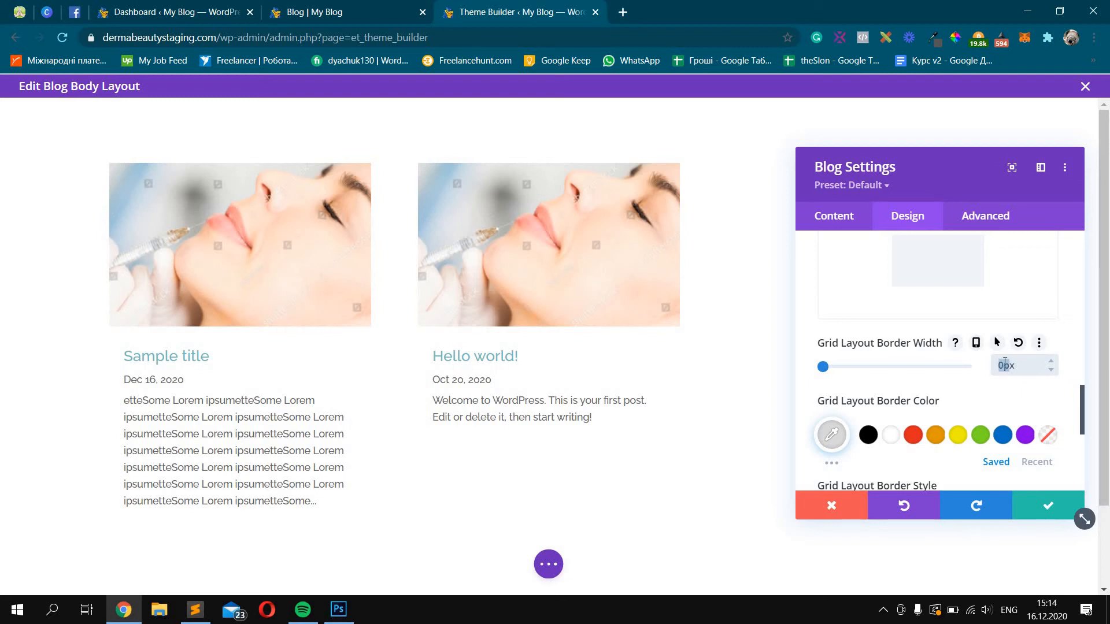
scroll(1024, 428, down, 2)
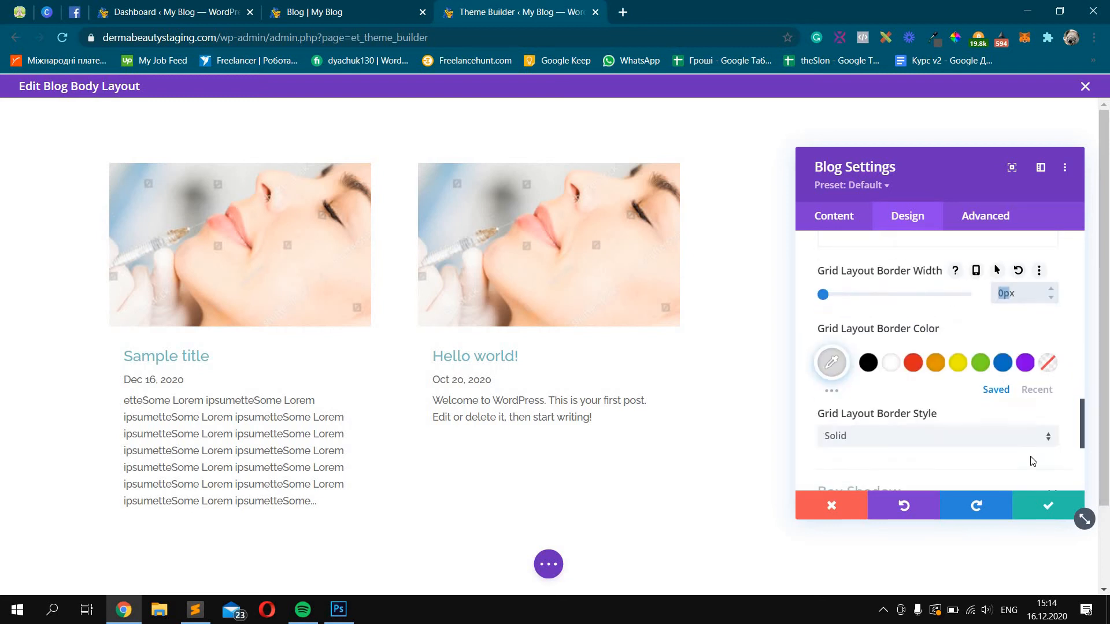
click(1047, 500)
- Save the blog body layout and check the reloaded live blog page
click(548, 565)
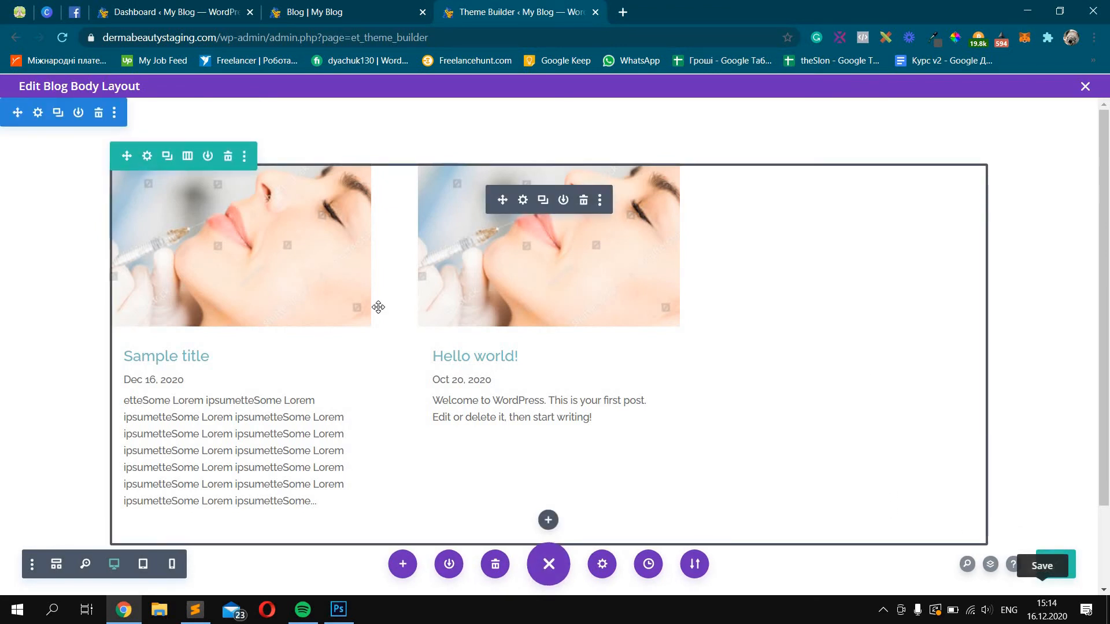
click(375, 10)
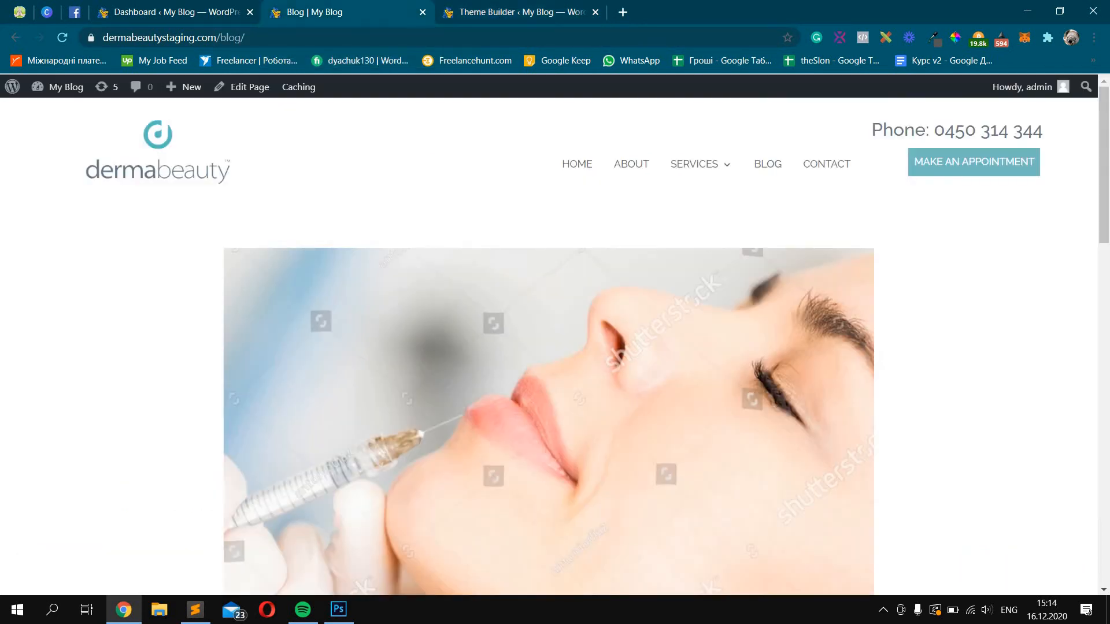
key(F5)
scroll(511, 142, down, 10)
click(508, 9)
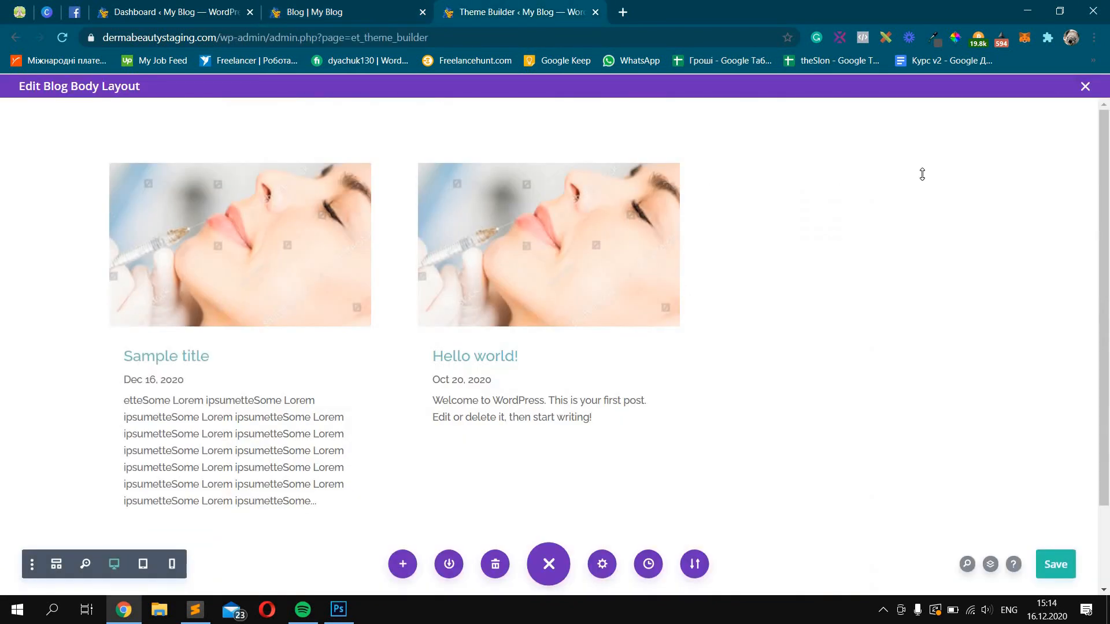
click(301, 4)
click(491, 5)
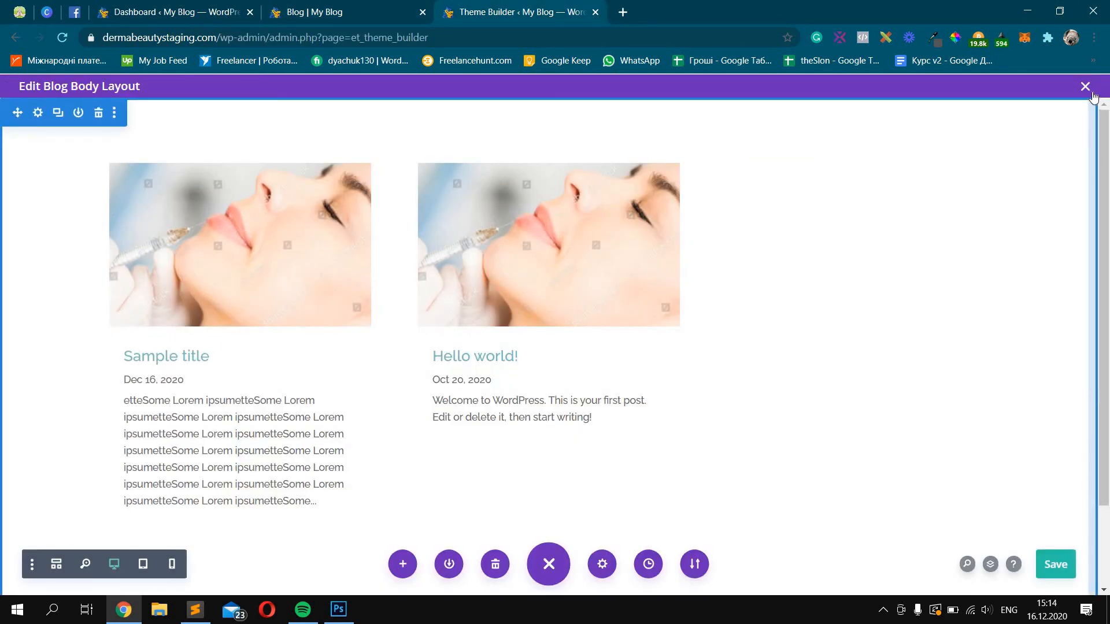
- Exit the blog body layout with its changes saved, and save the Theme Builder changes
click(1086, 87)
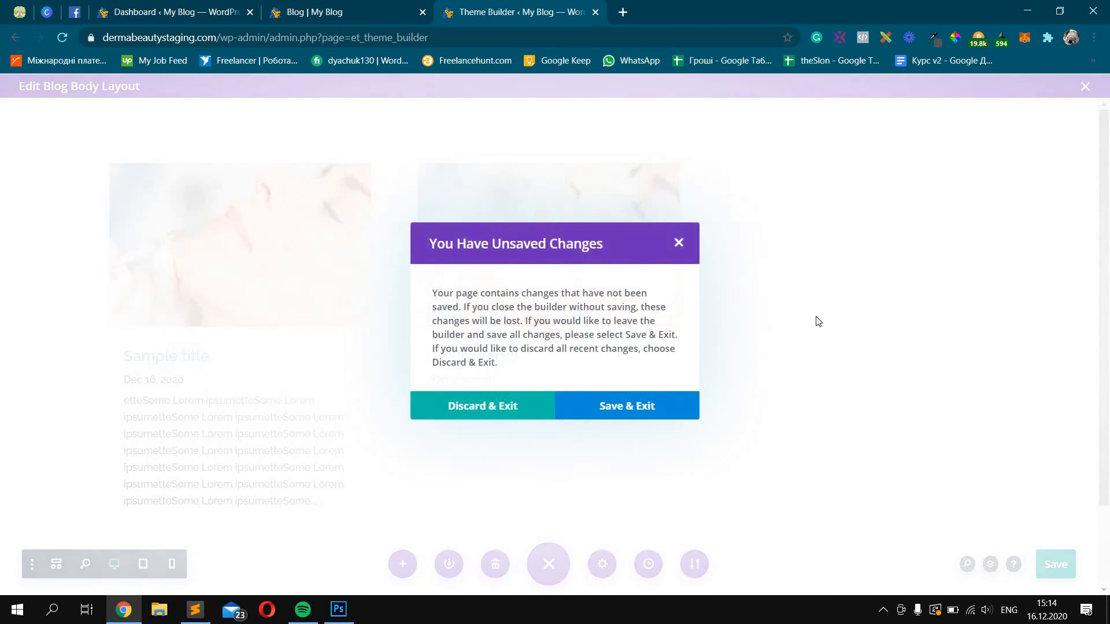
click(662, 407)
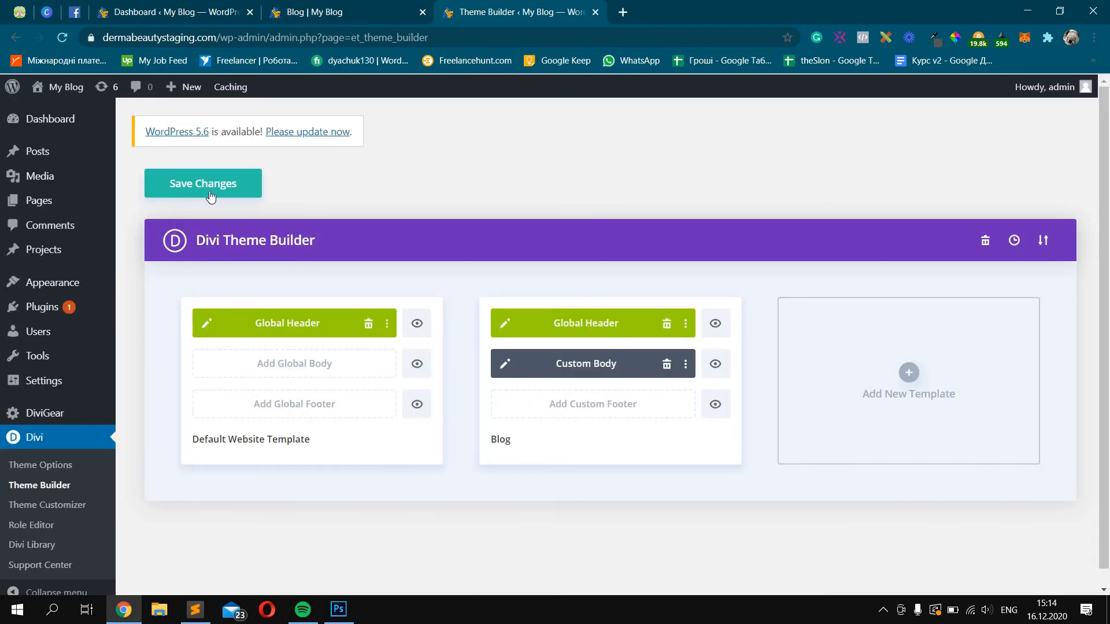
click(210, 192)
- Reload the live blog page and examine its post grid
click(375, 5)
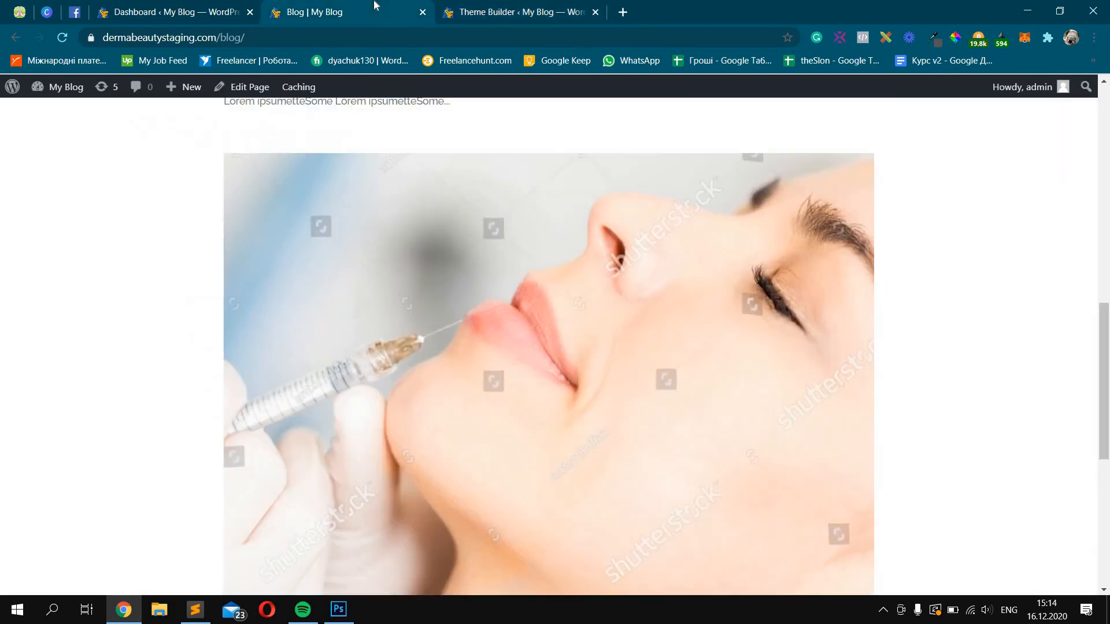
key(F5)
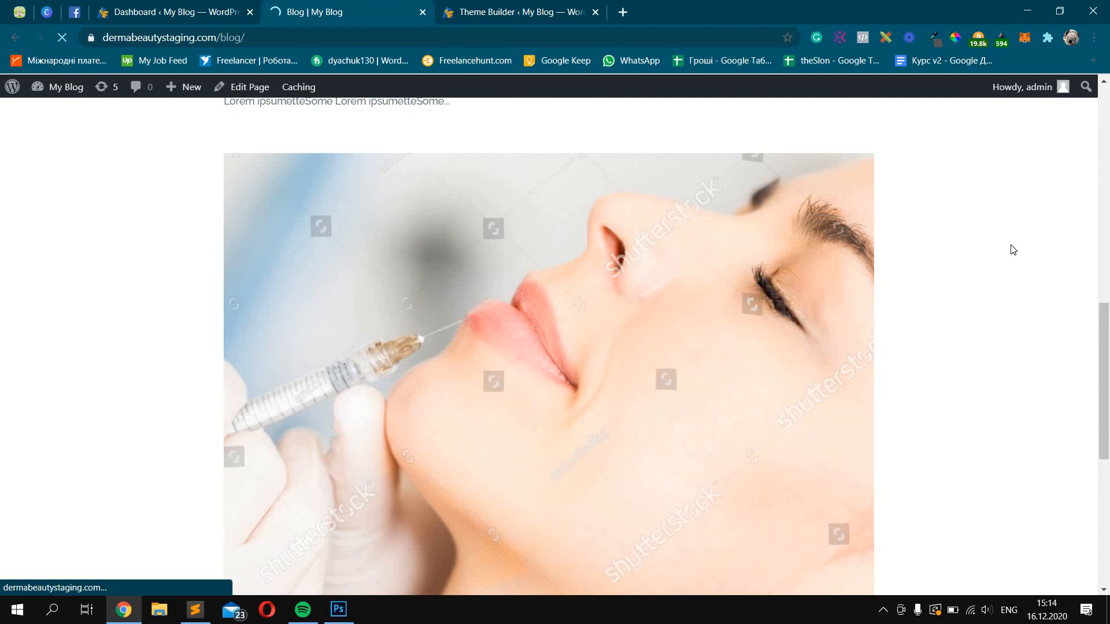
scroll(1013, 250, up, 4)
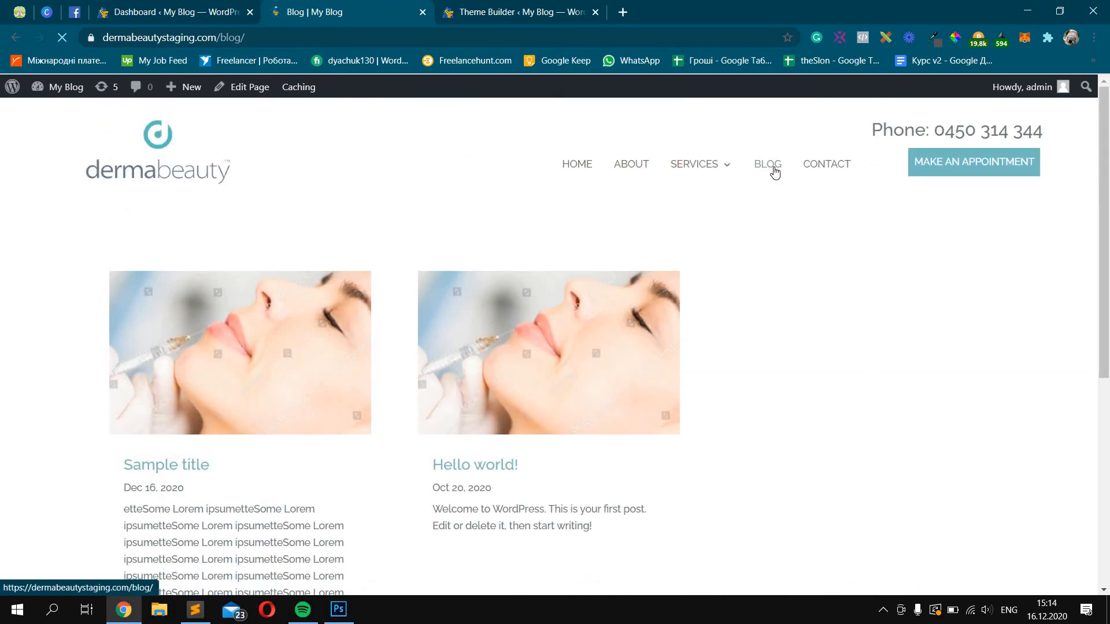
scroll(775, 180, down, 2)
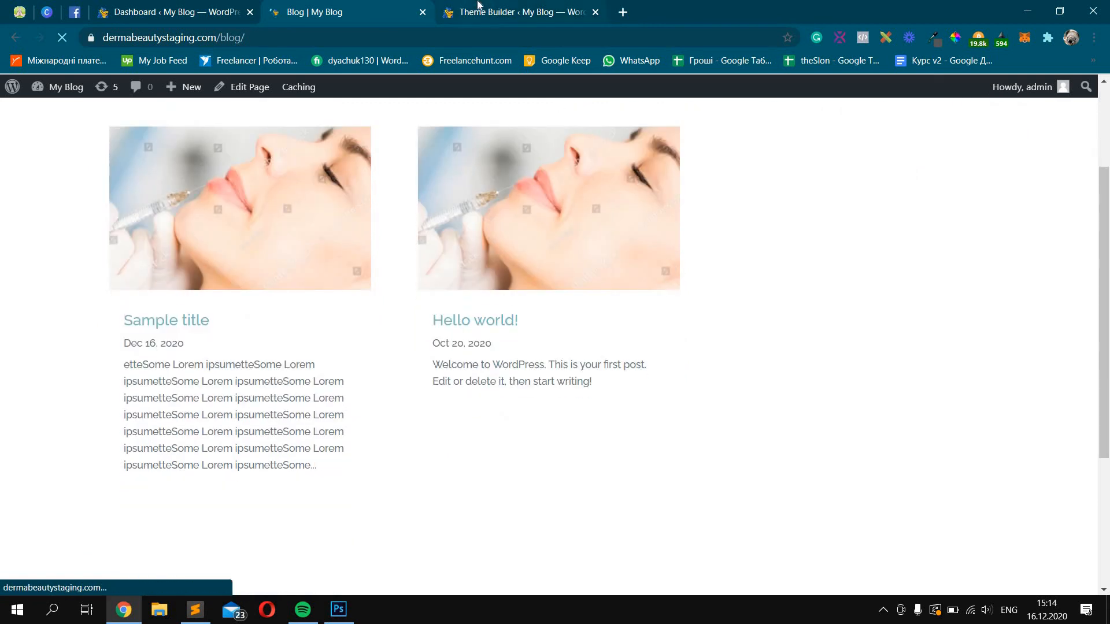
- Examine the specific-post and specific-category assignment options for a new Theme Builder template, and close its settings without creating it
key(ctrl+Tab)
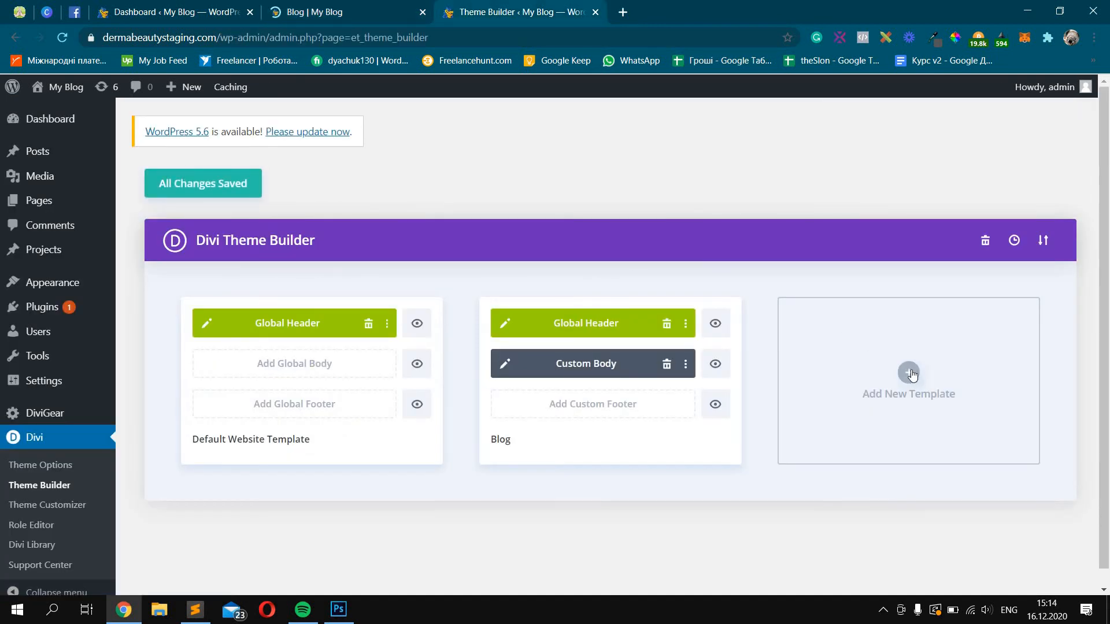
click(912, 374)
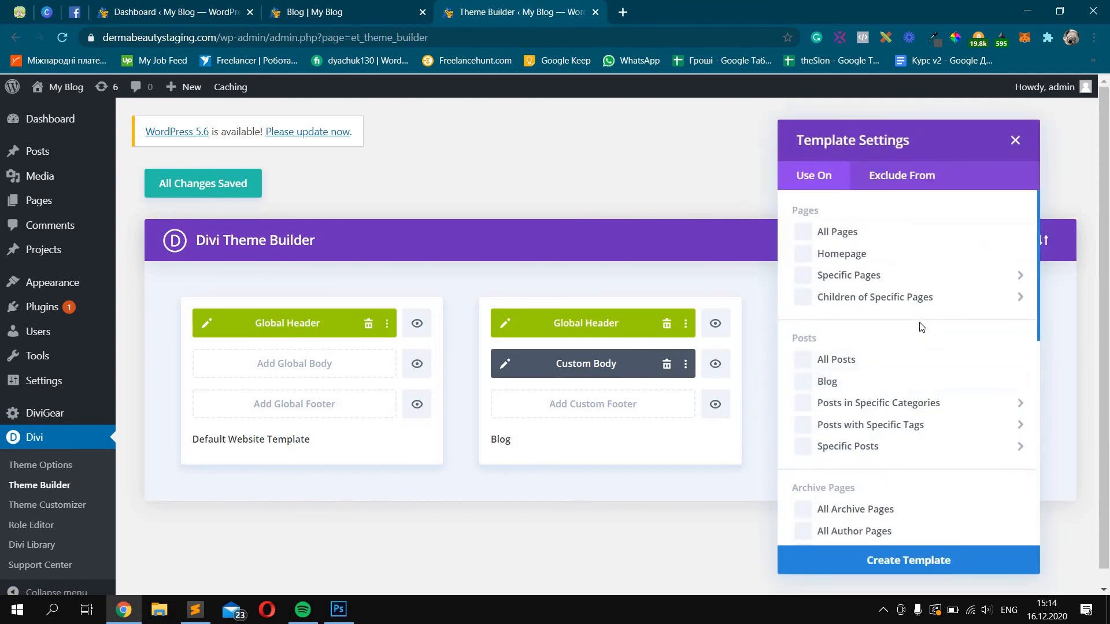
scroll(914, 362, down, 1)
click(877, 375)
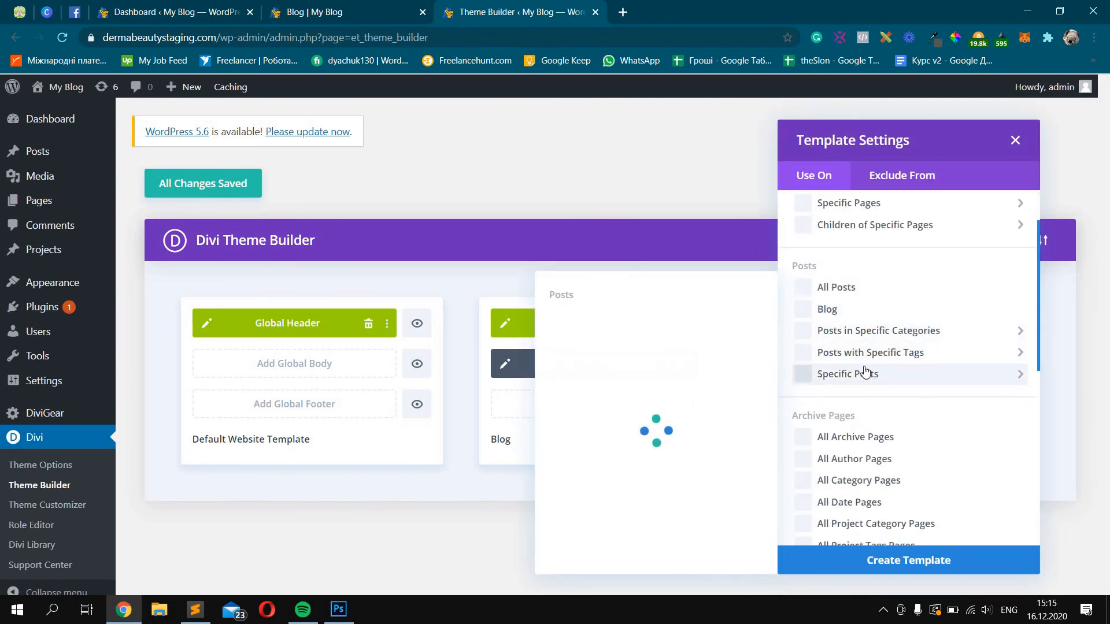
click(865, 350)
scroll(865, 347, down, 1)
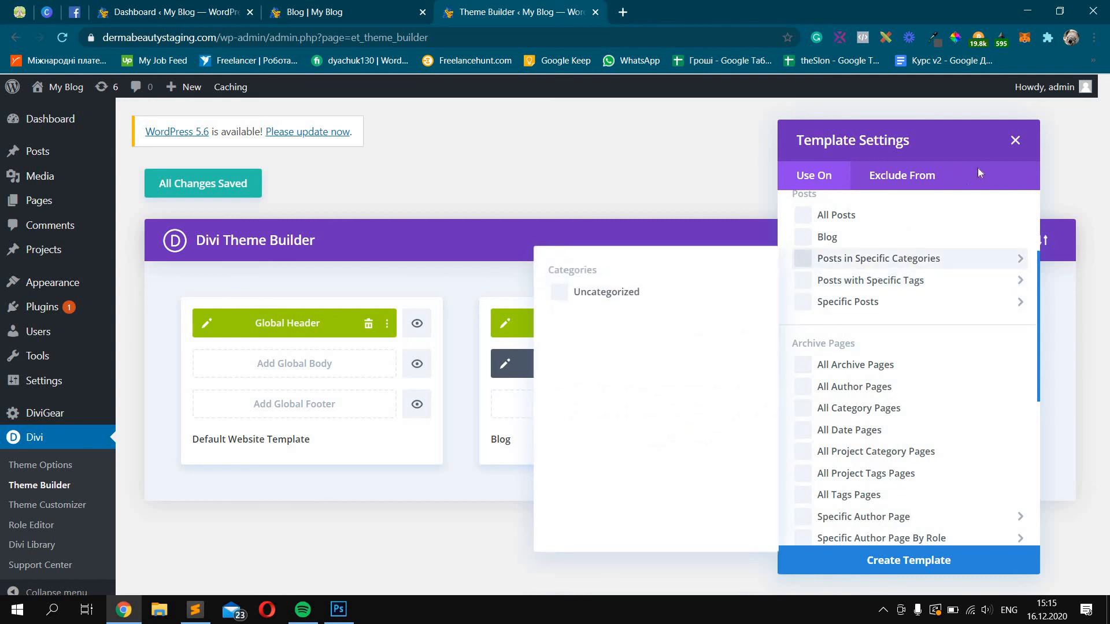
click(1016, 140)
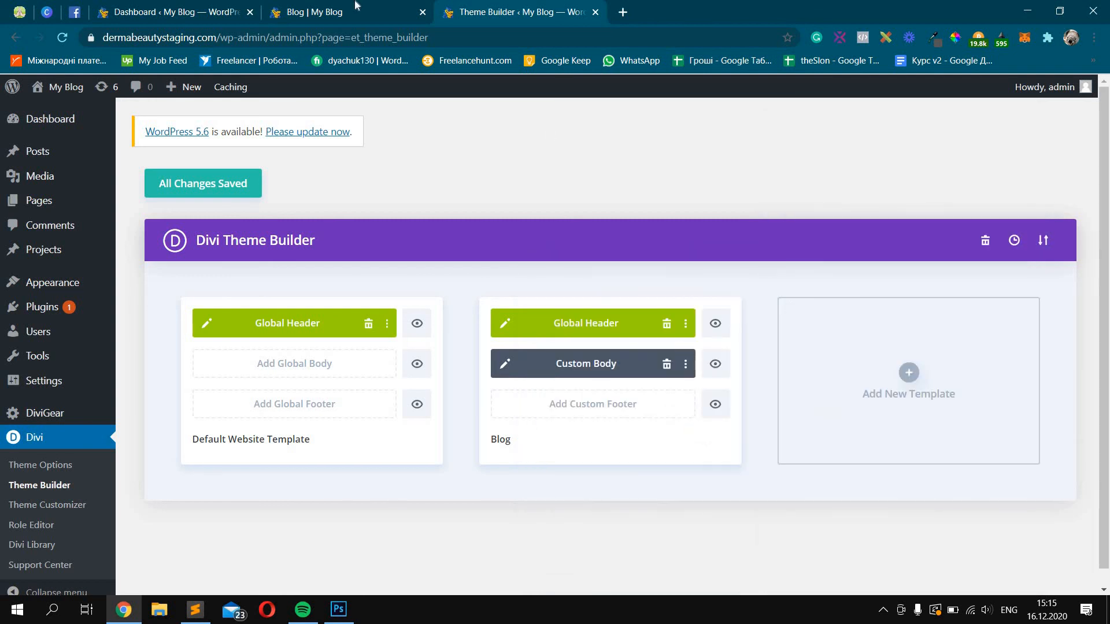
- Review the live blog page's post grid down to the footer and return to the Theme Builder
key(ctrl+shift+Tab)
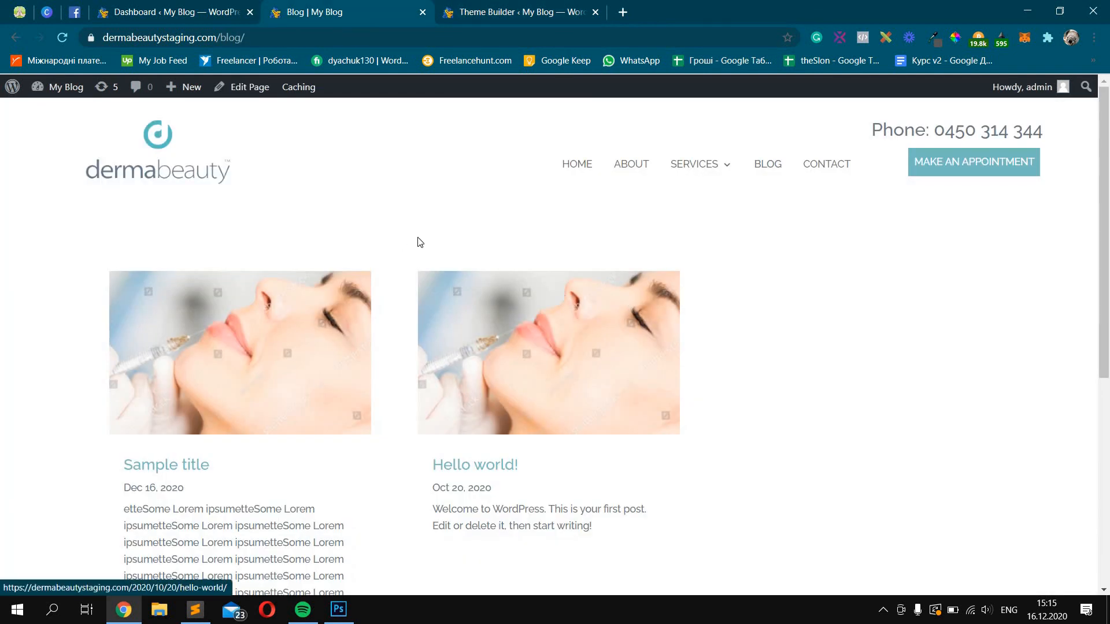
scroll(489, 453, down, 1)
scroll(489, 454, down, 3)
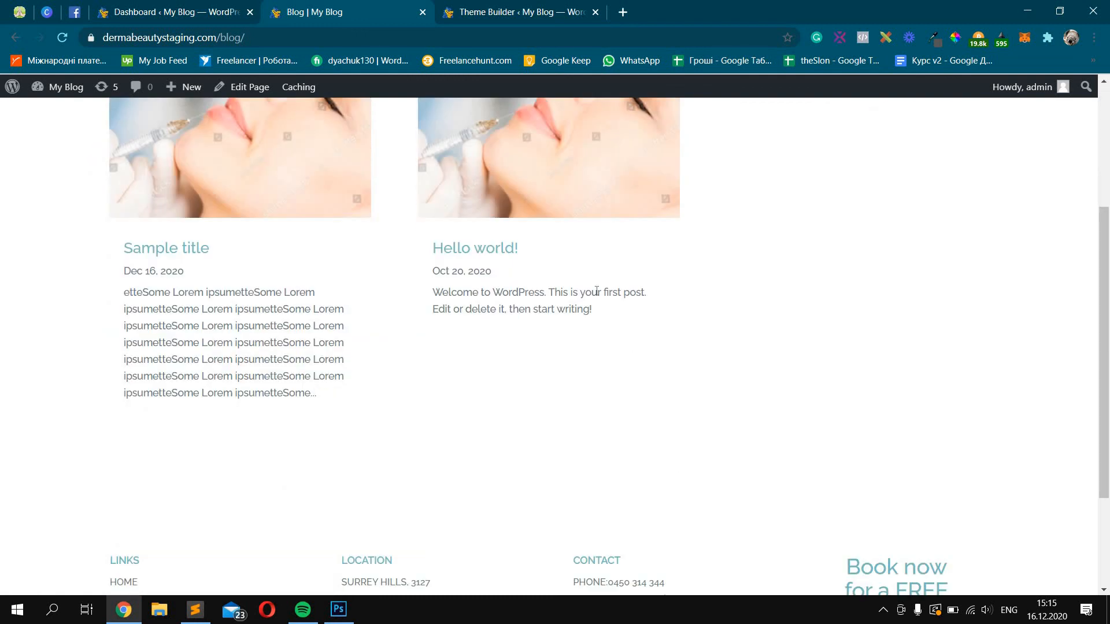
click(543, 8)
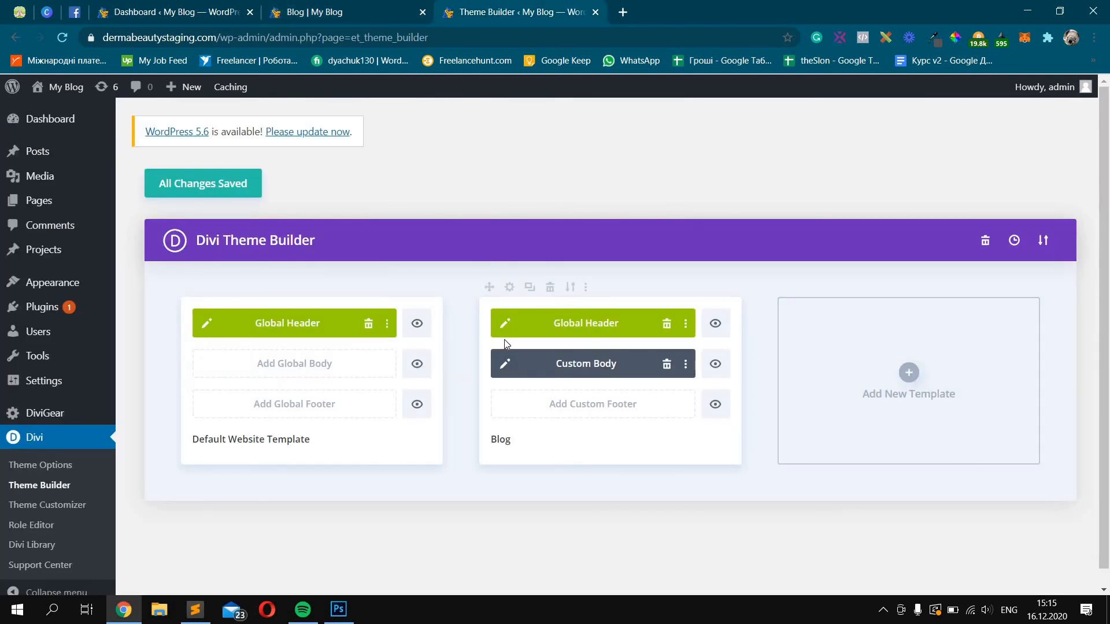